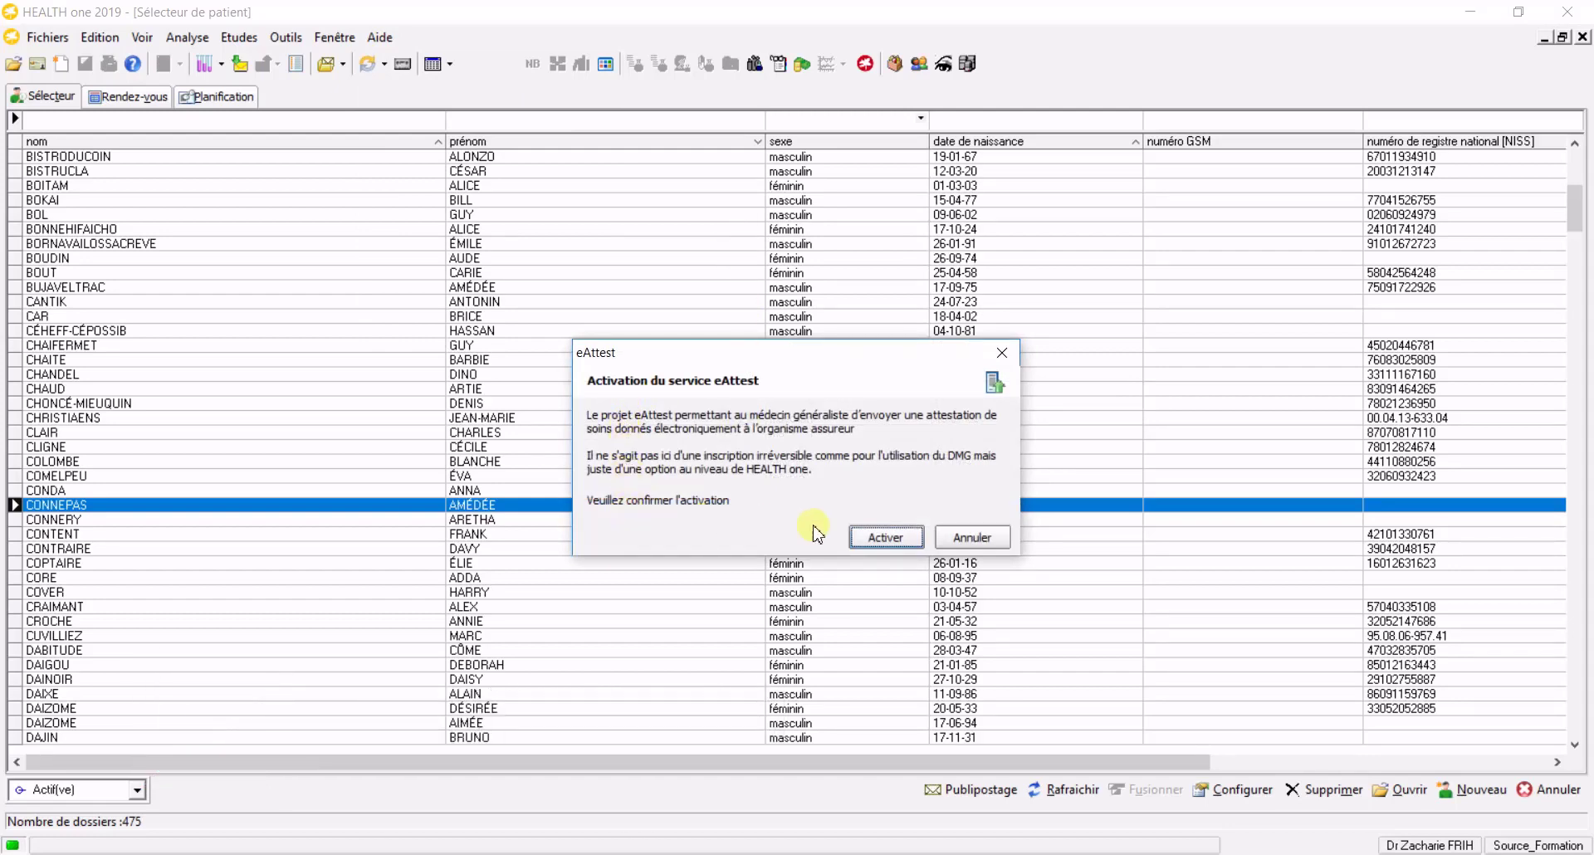
Confirm activation of the eAttest service with Activer
left_click(882, 538)
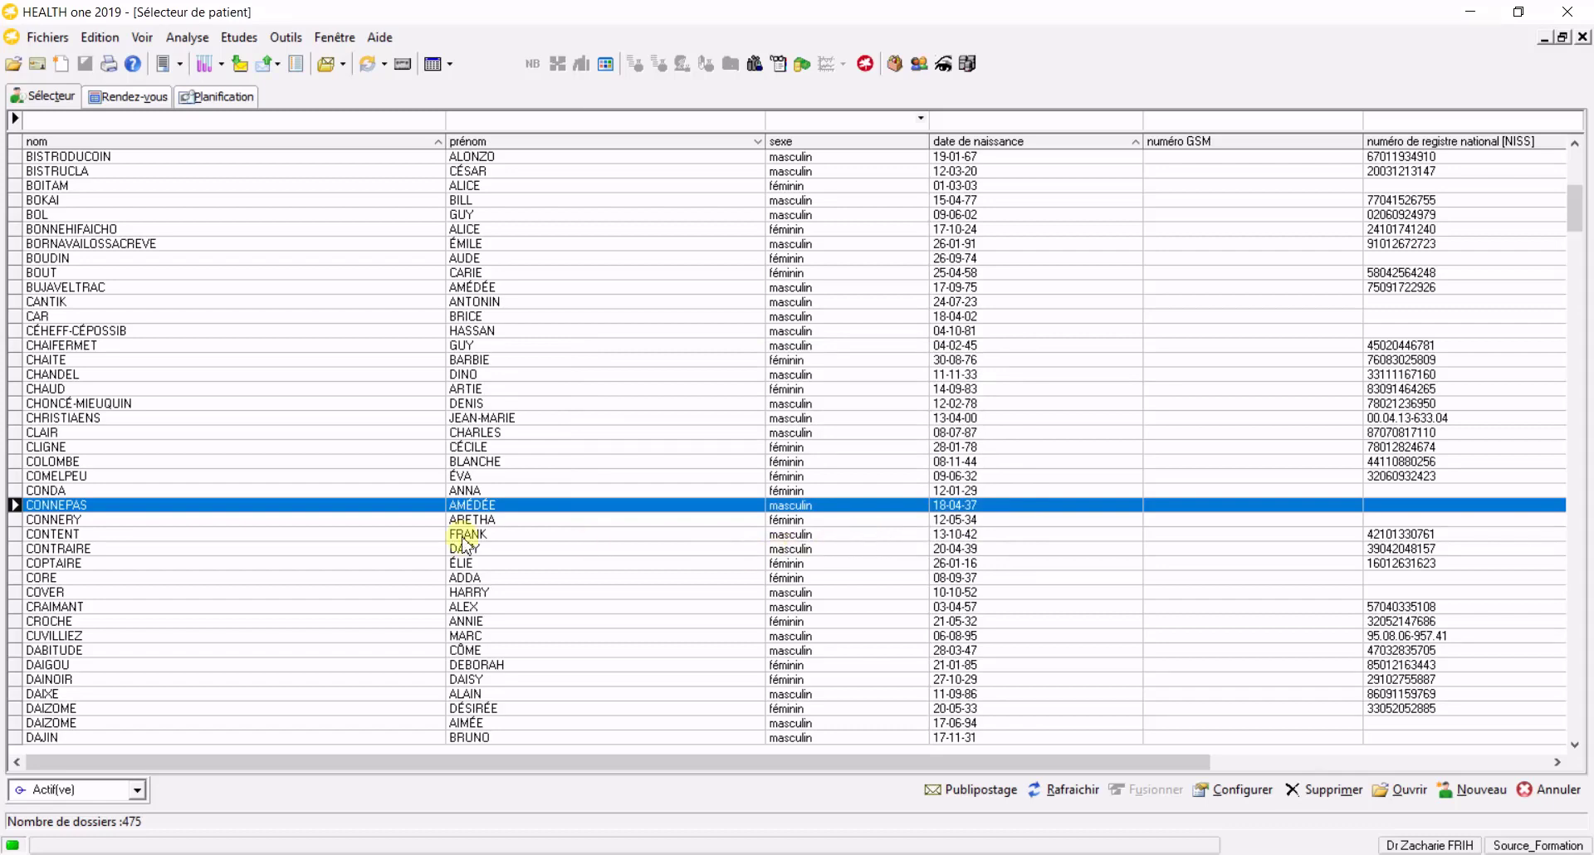
Activate the eFACT (MyCareNet) service from Aide > Activation des services, acknowledging regular data backups
left_click(380, 37)
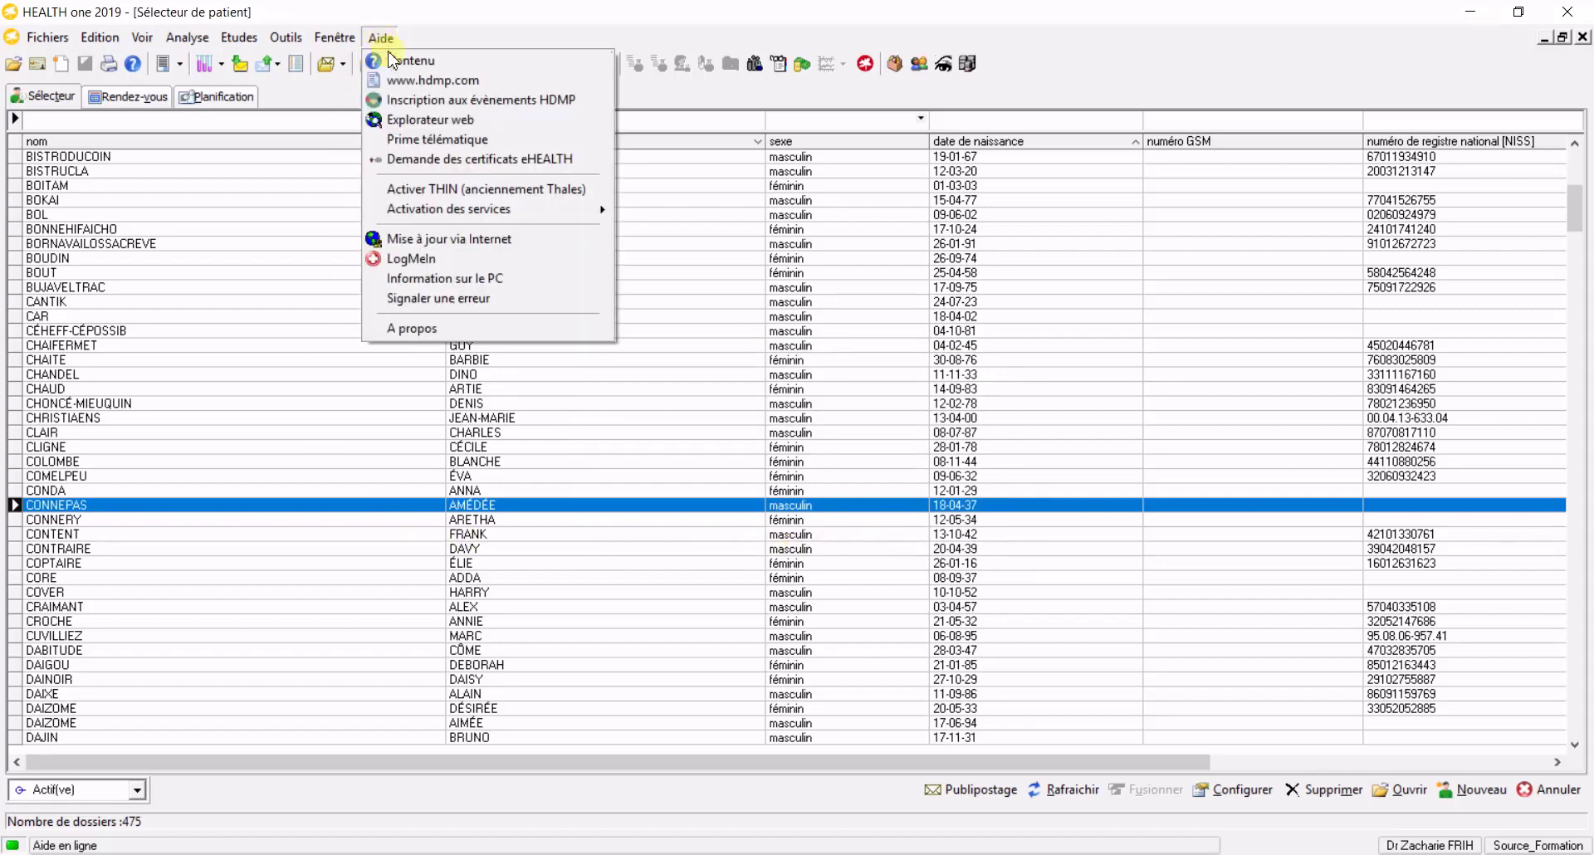
mouse_move(490, 209)
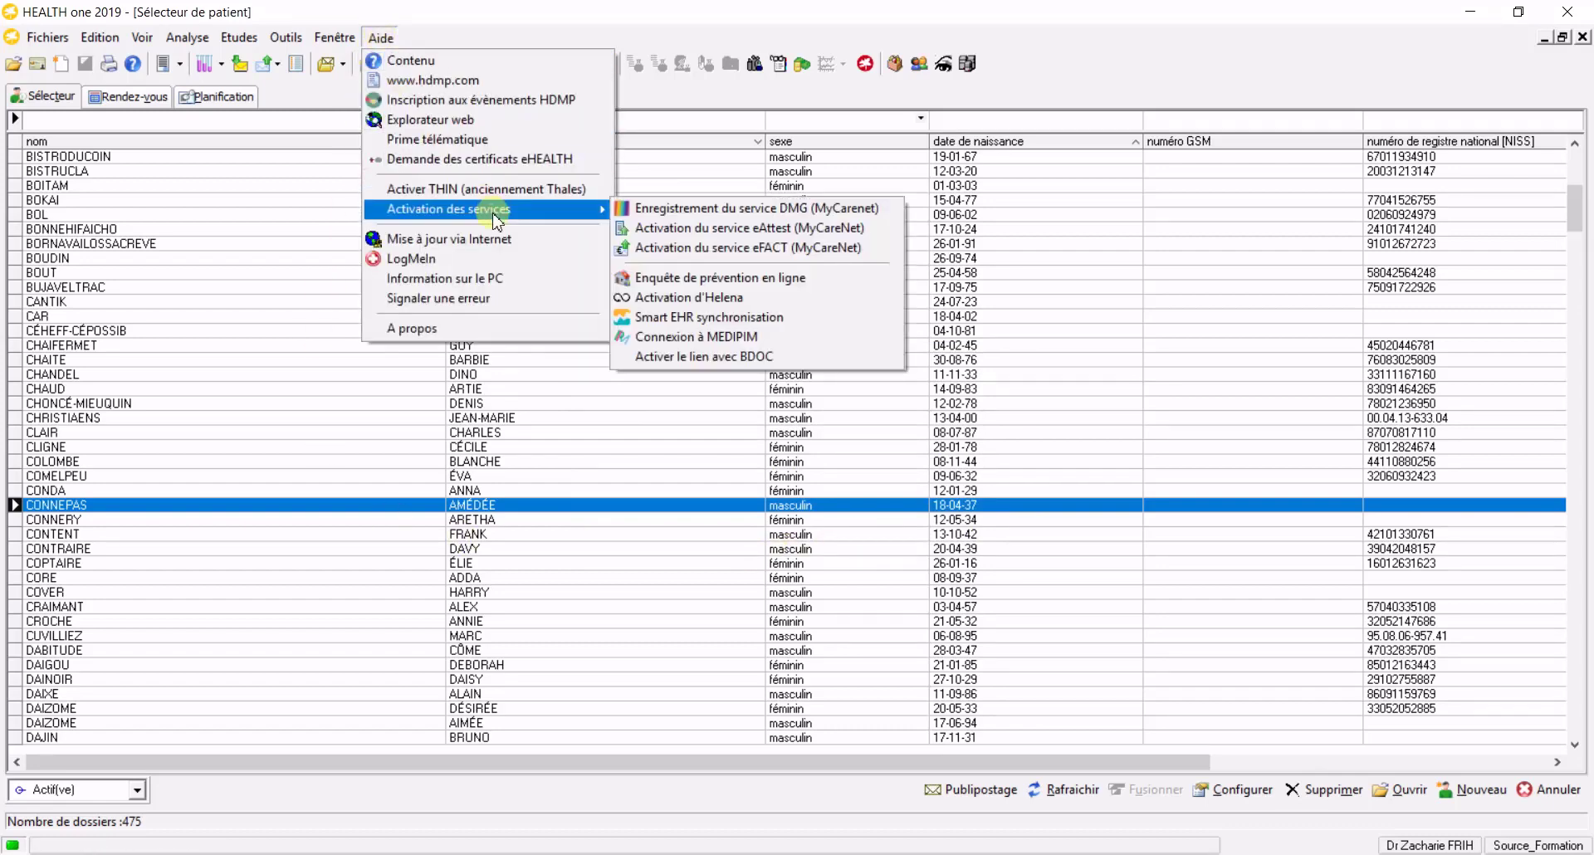
left_click(818, 249)
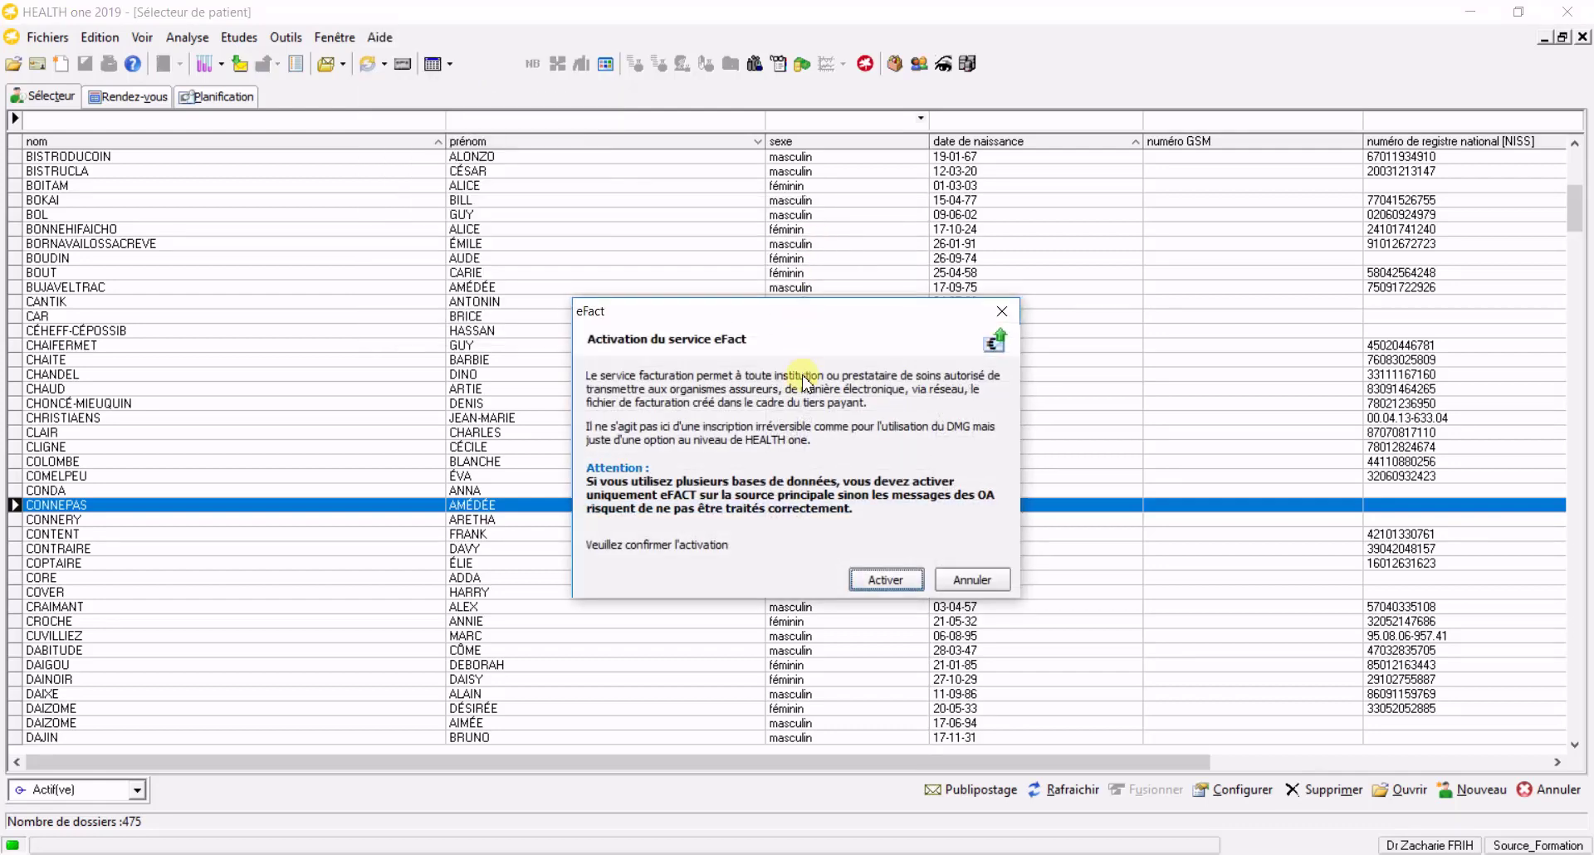
left_click(887, 580)
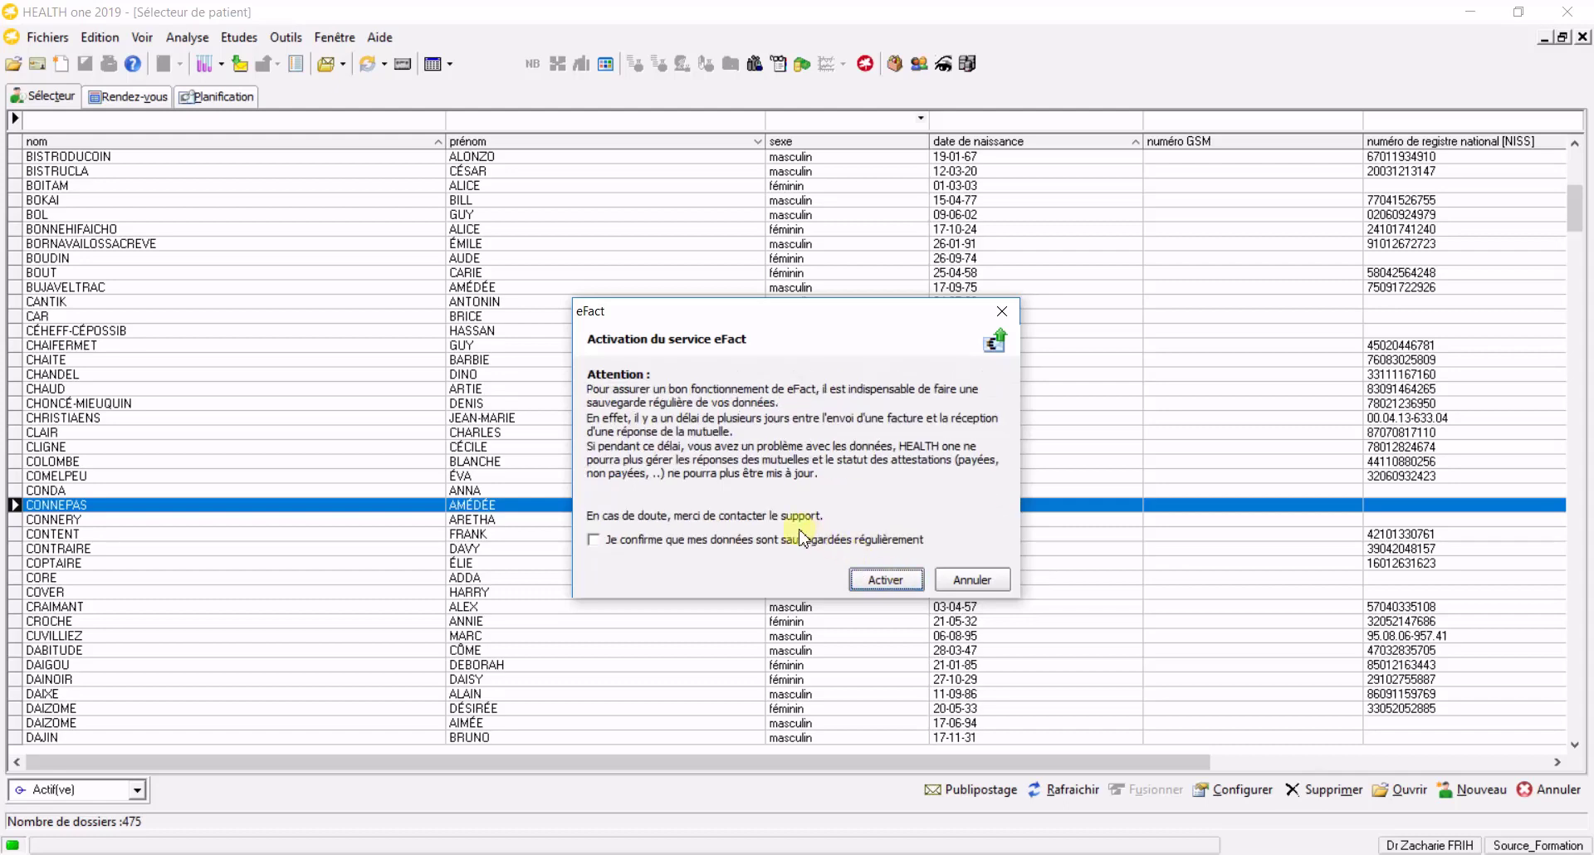
left_click(620, 544)
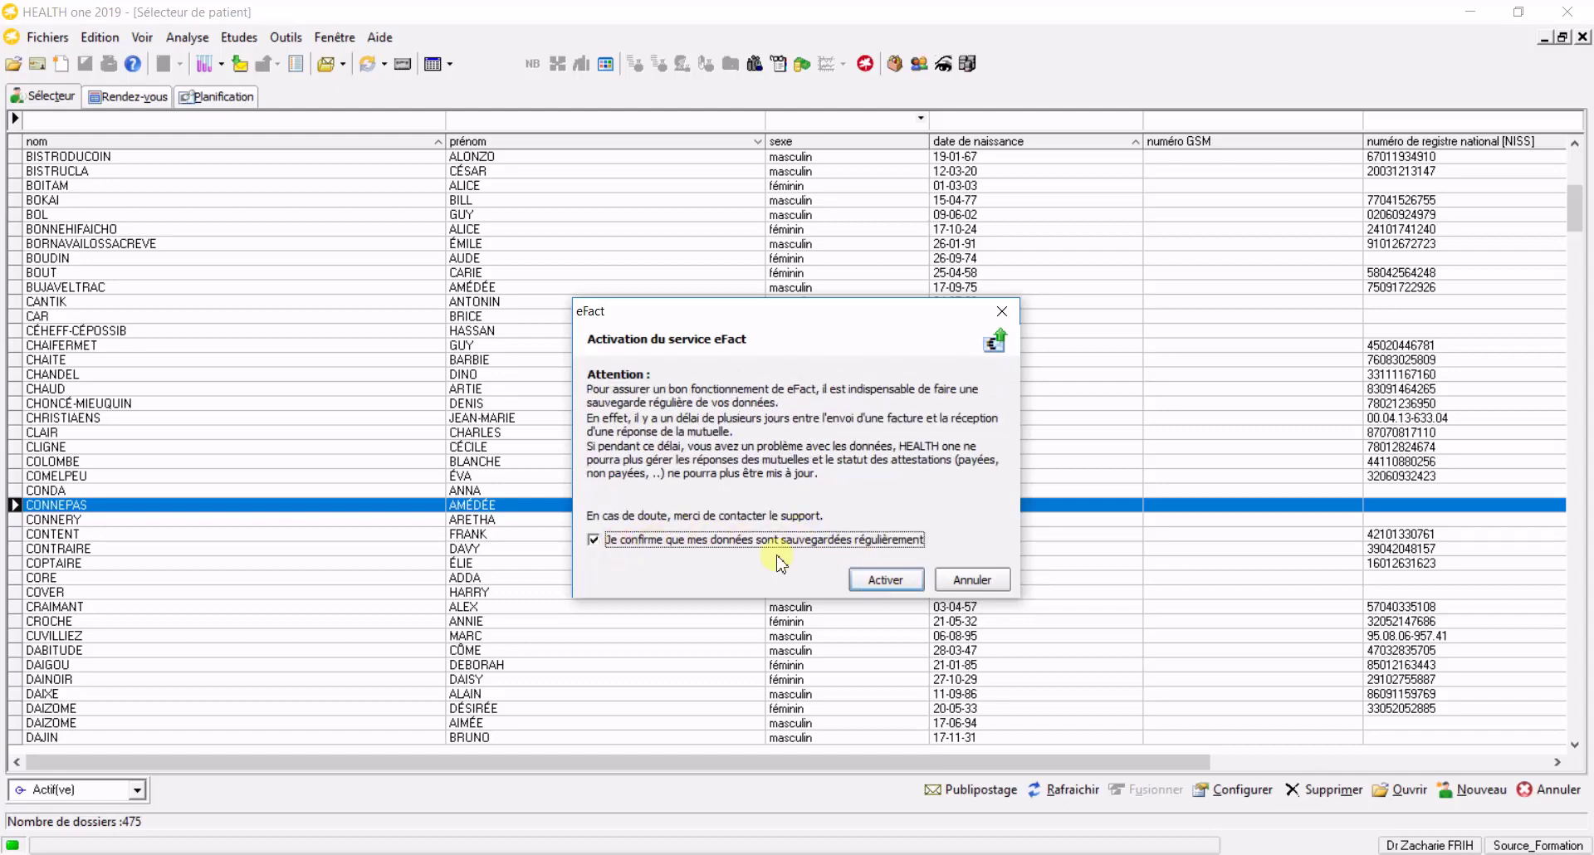
left_click(885, 579)
left_click(755, 462)
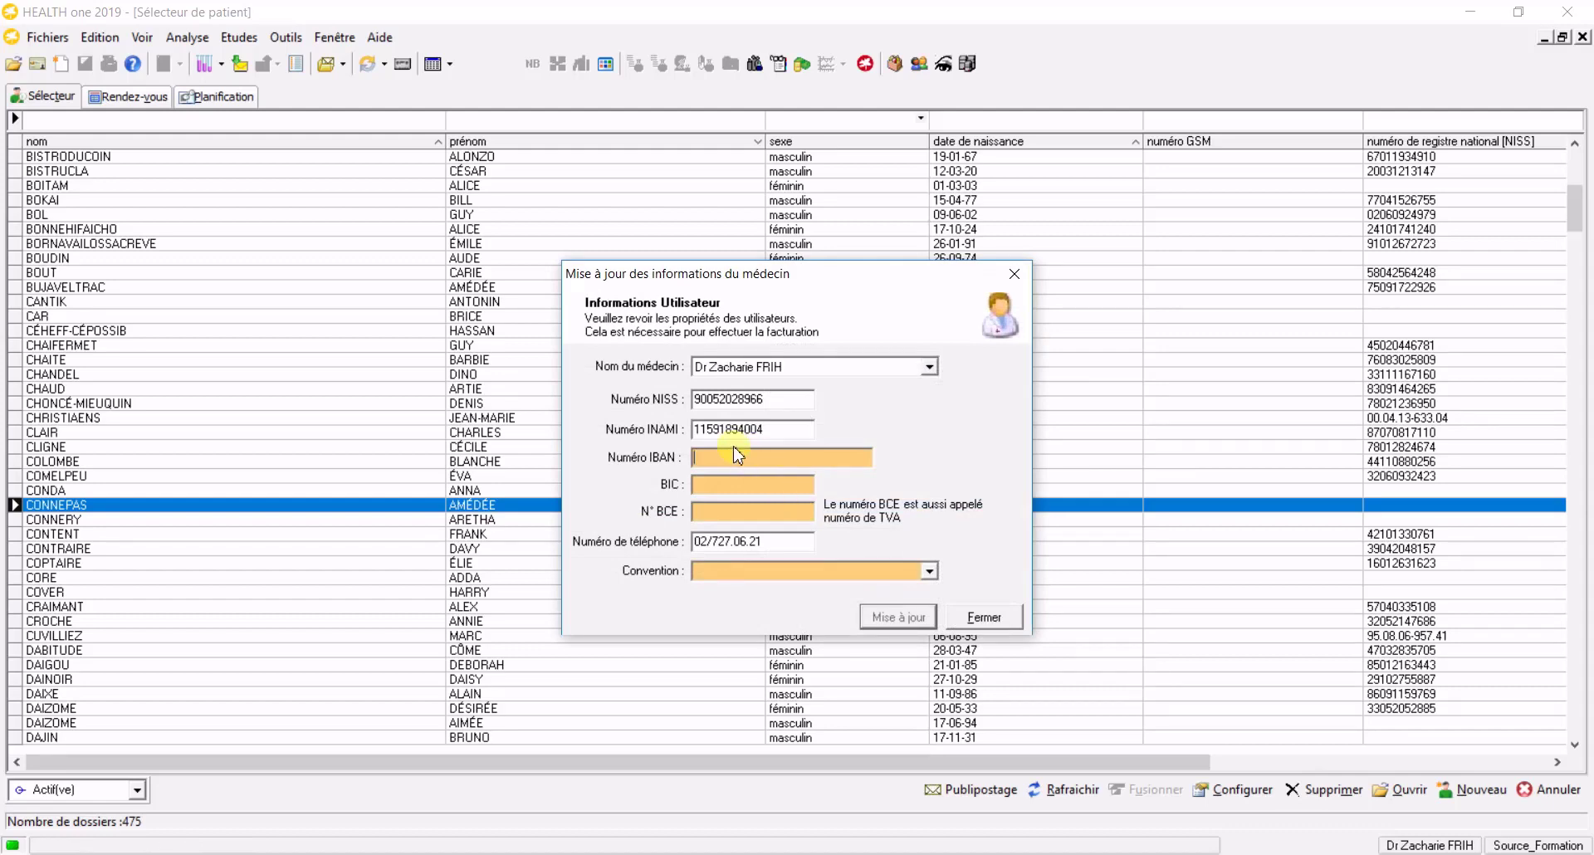
left_click(705, 462)
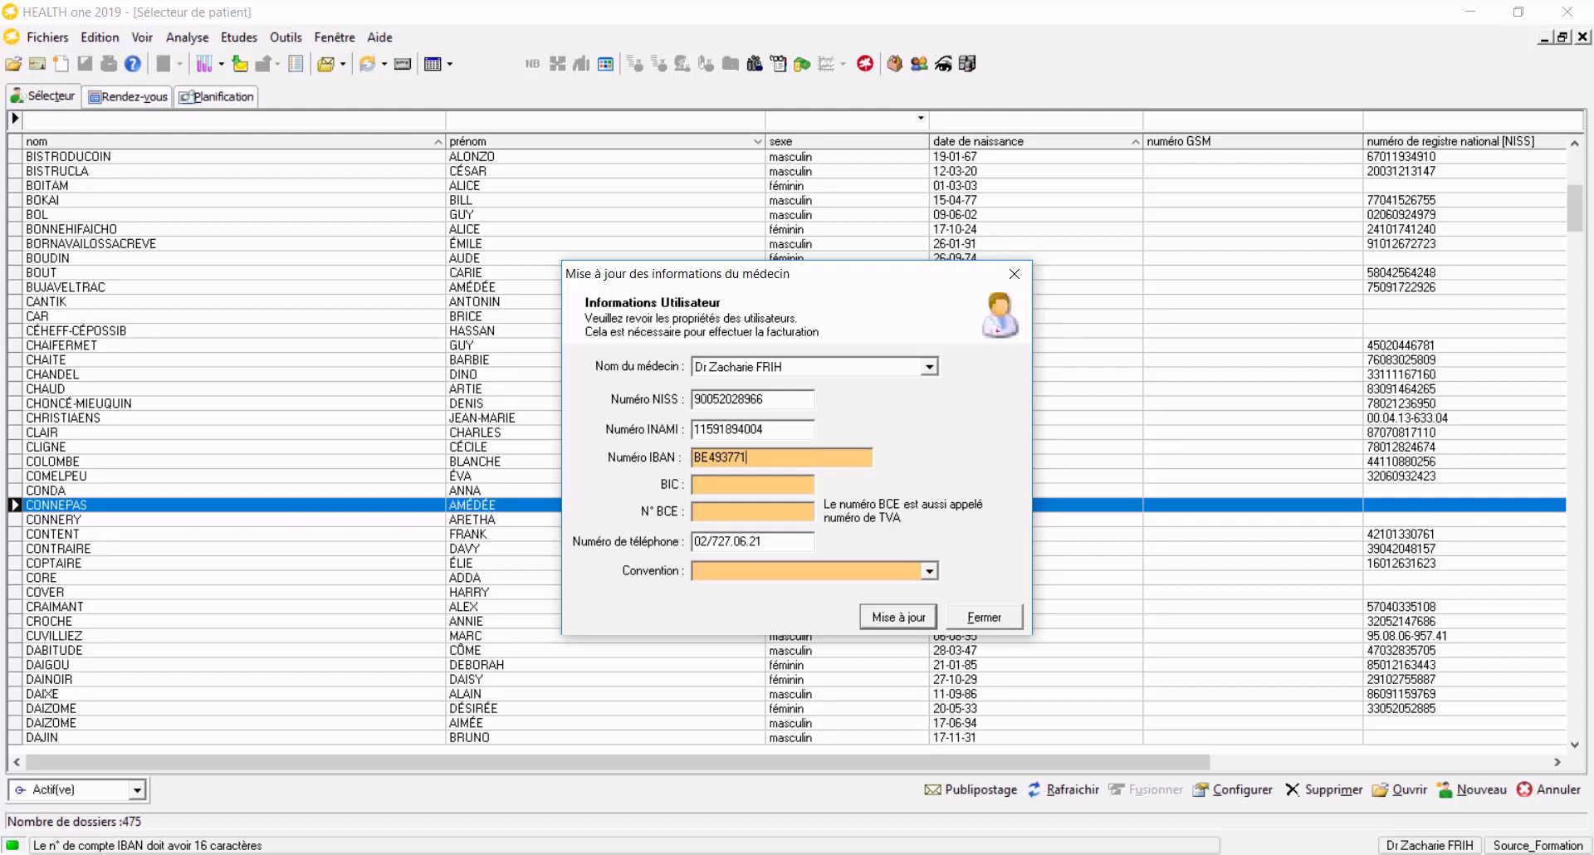
key("Tab")
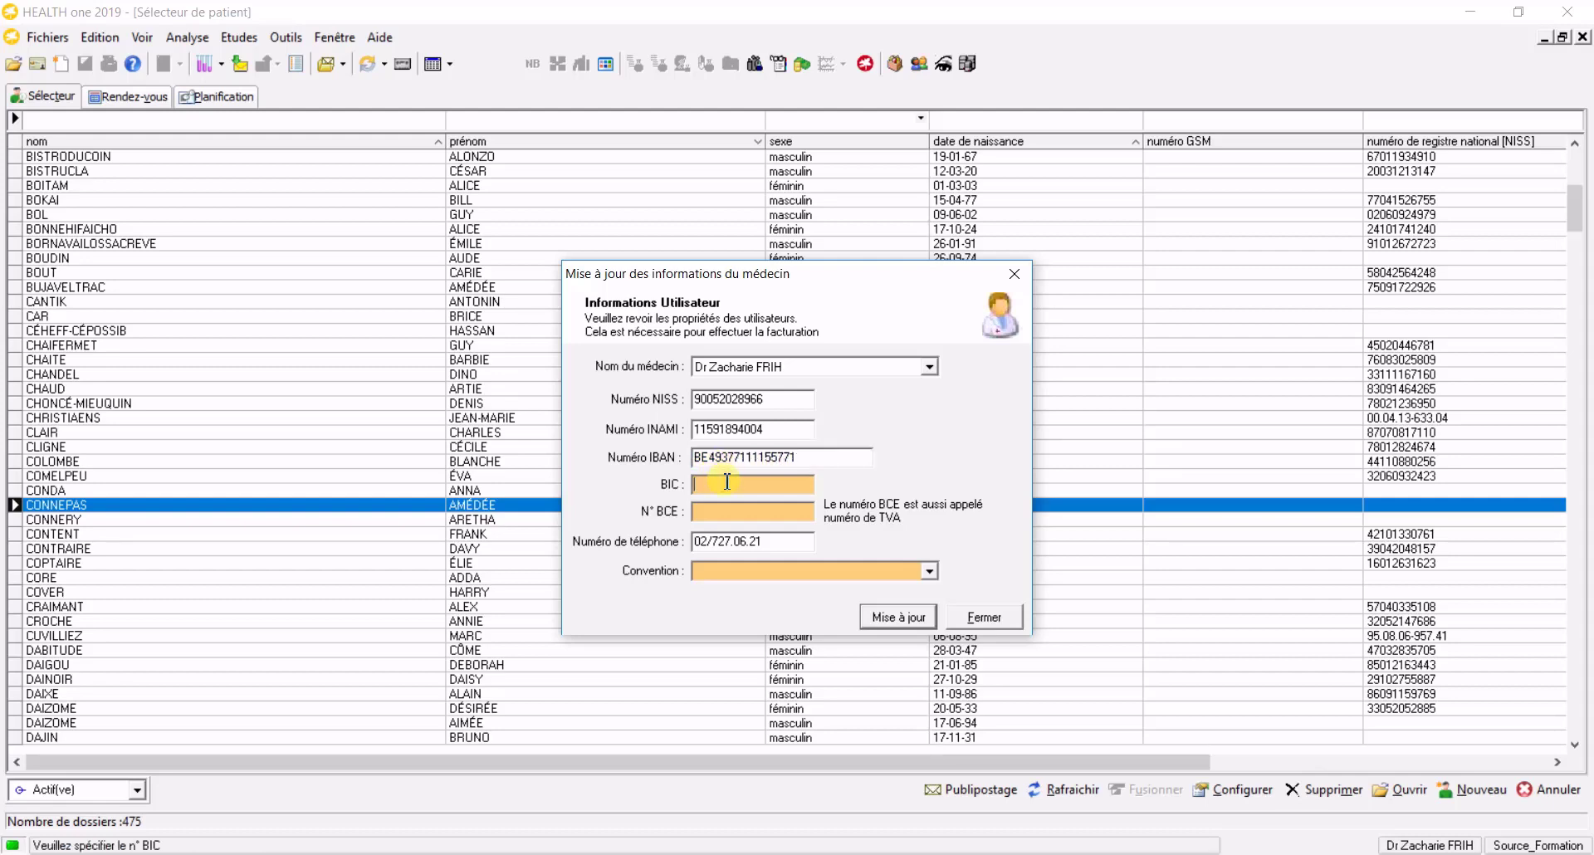
type("B")
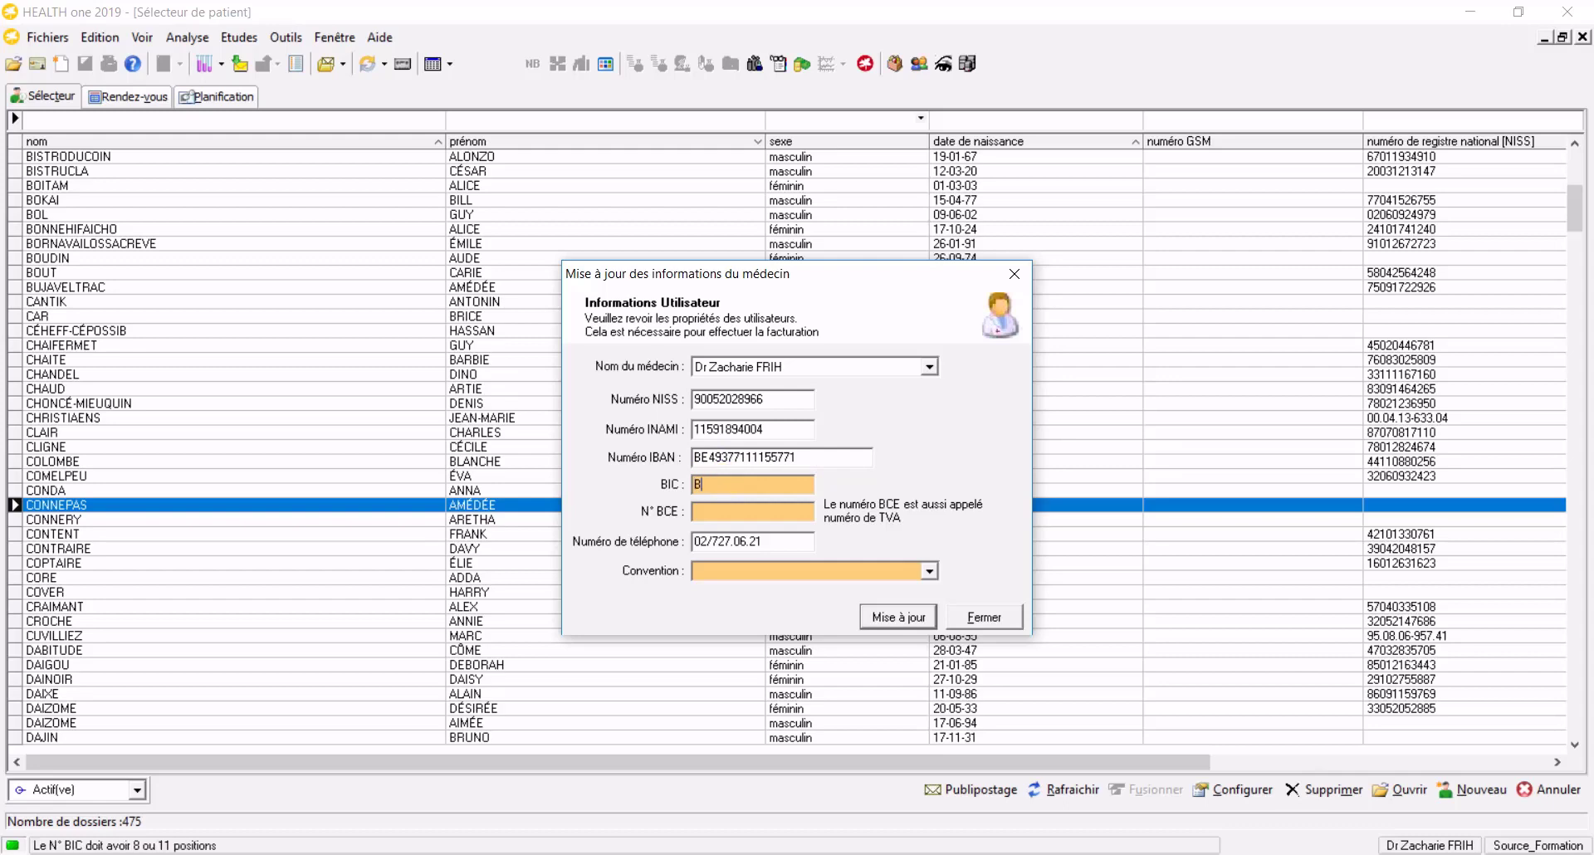
type("BRUBEBB")
key("Tab")
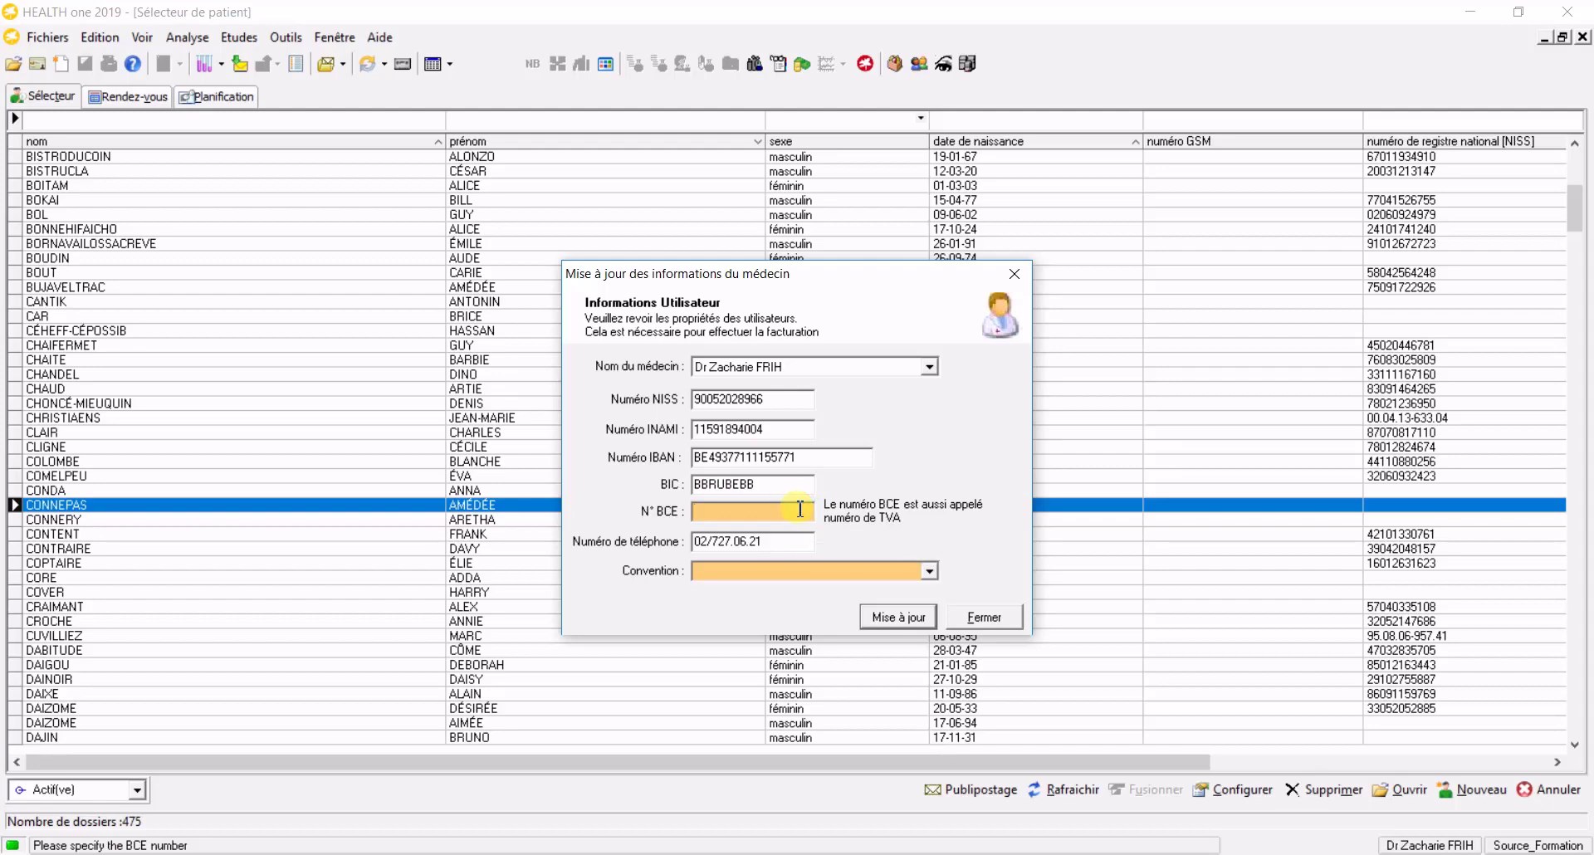
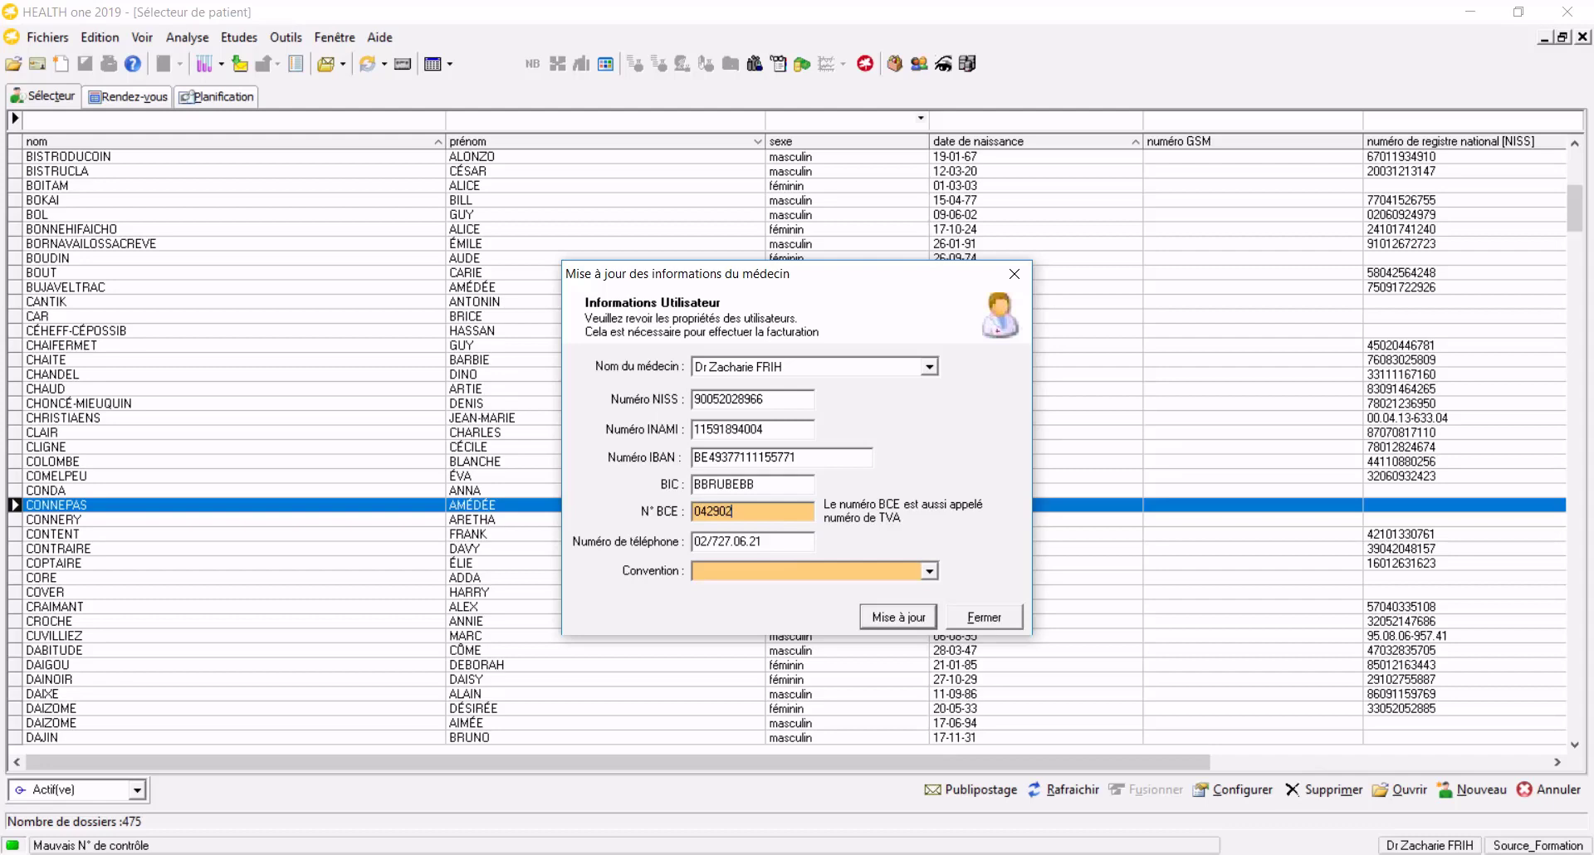
left_click(930, 571)
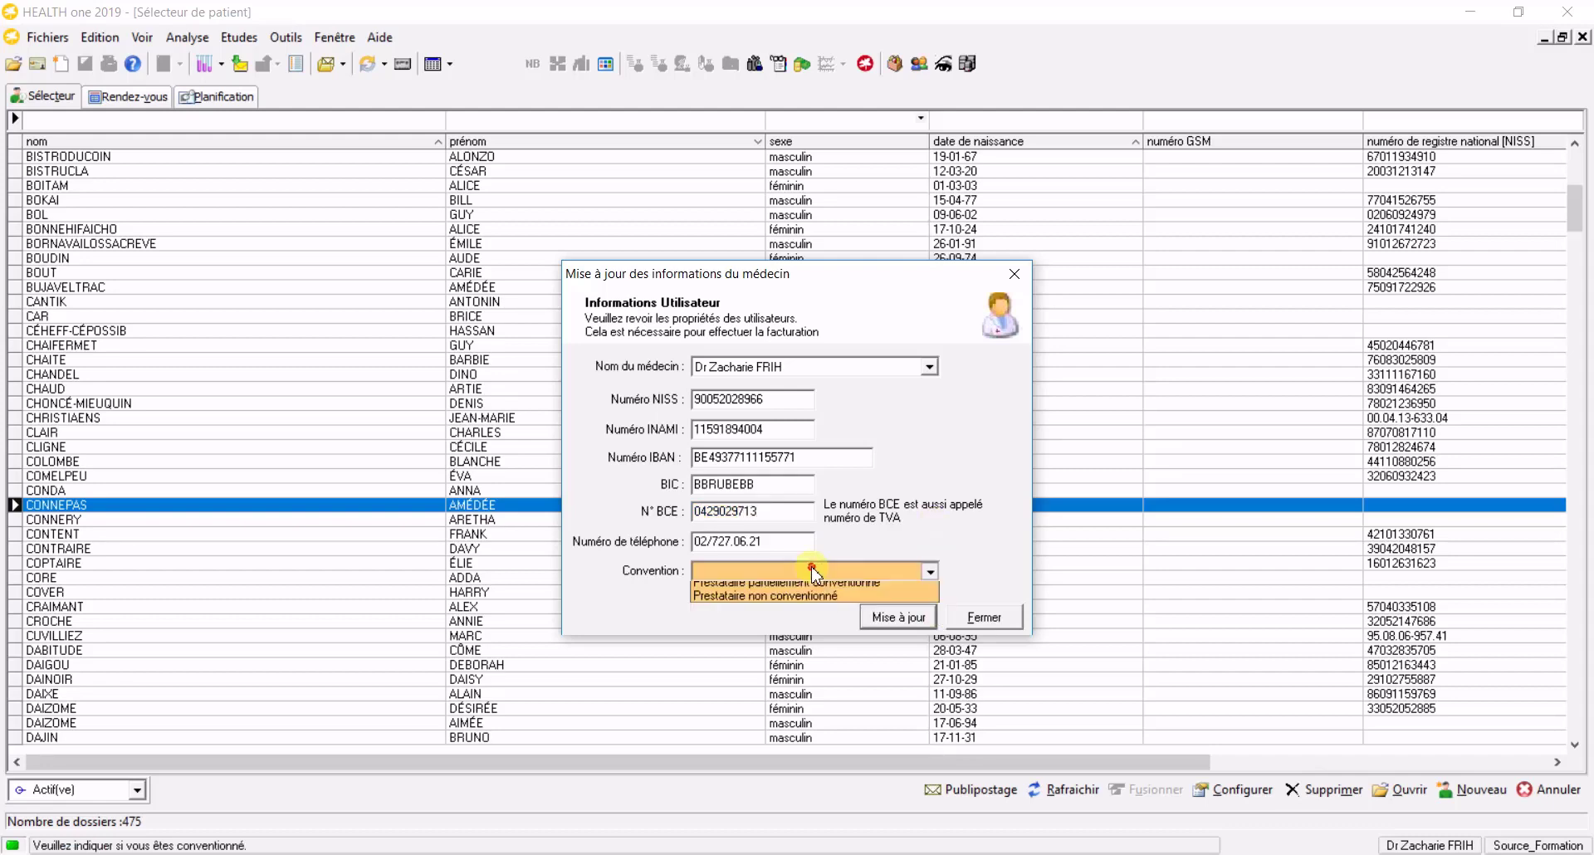
left_click(880, 585)
left_click(907, 619)
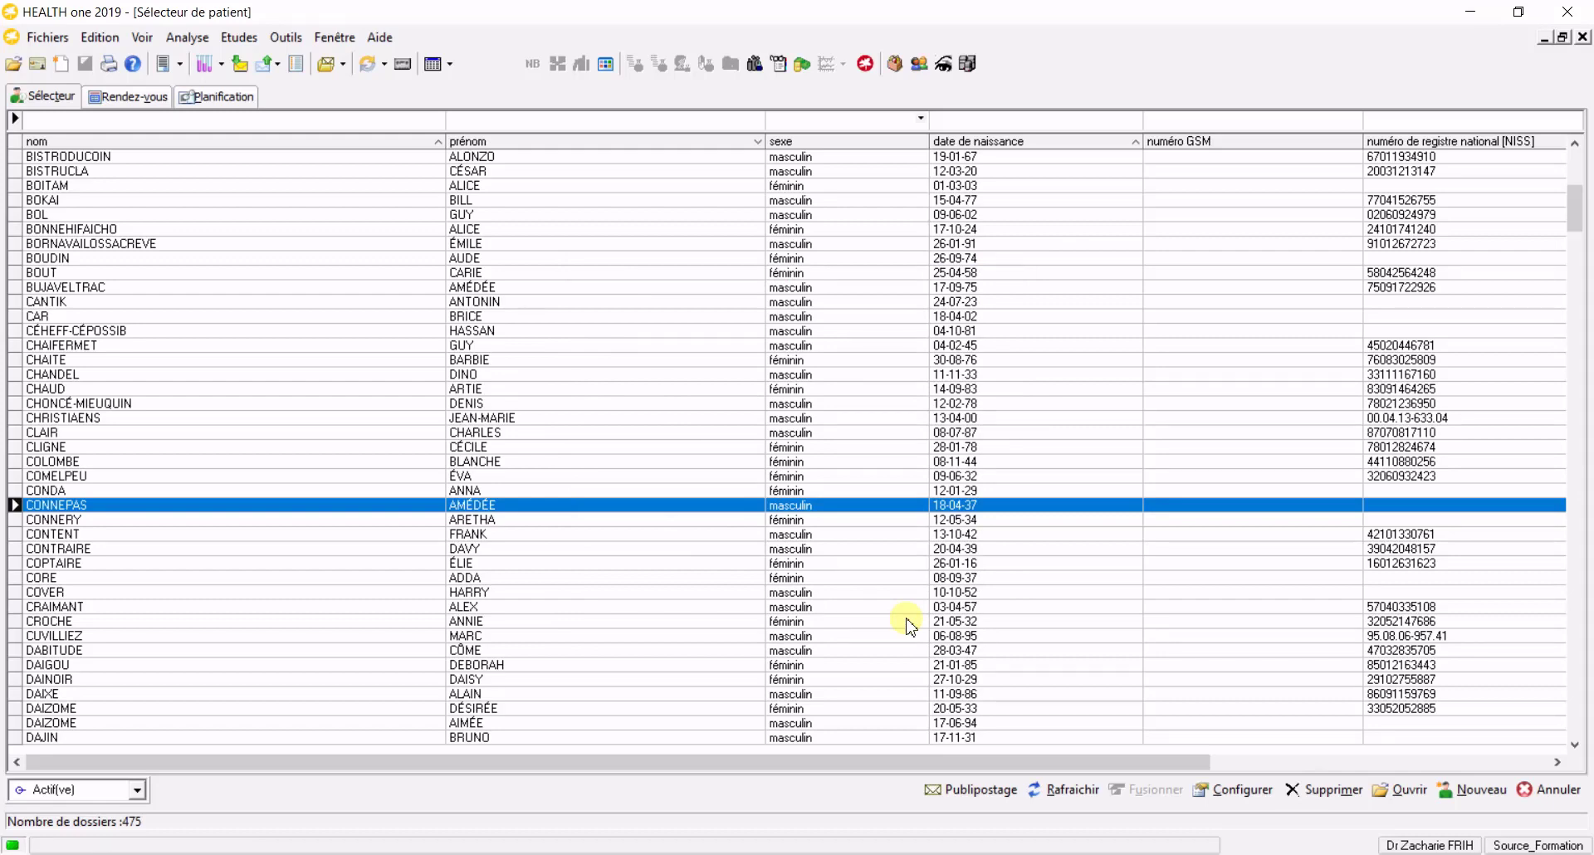
In Outils > Options > Facturation, place the ASD 'à la fin de la transaction' and enable automatic ASD creation
left_click(286, 38)
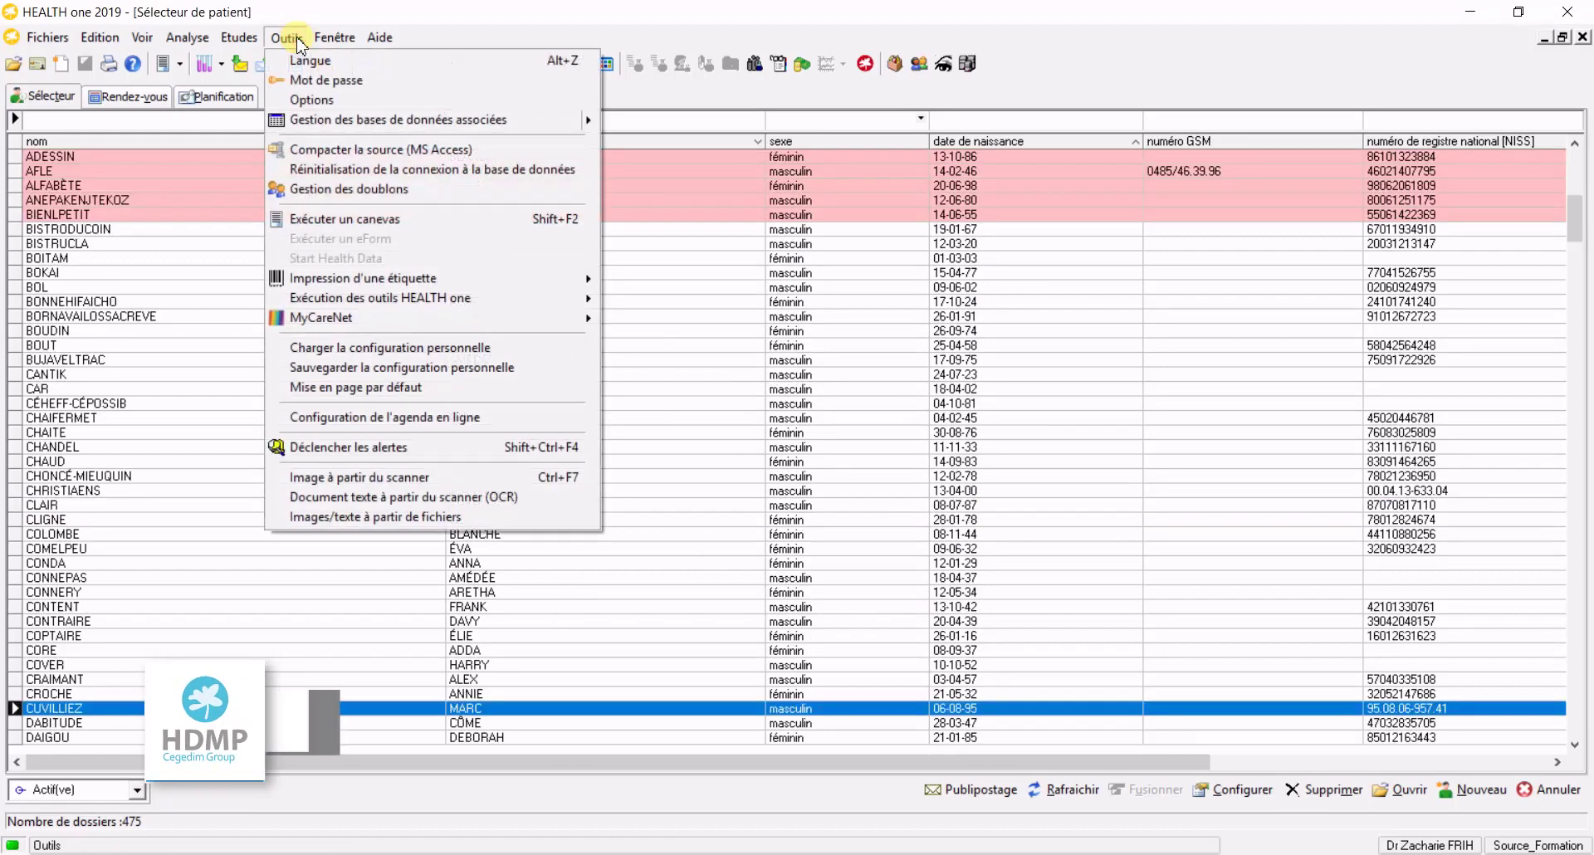
left_click(295, 100)
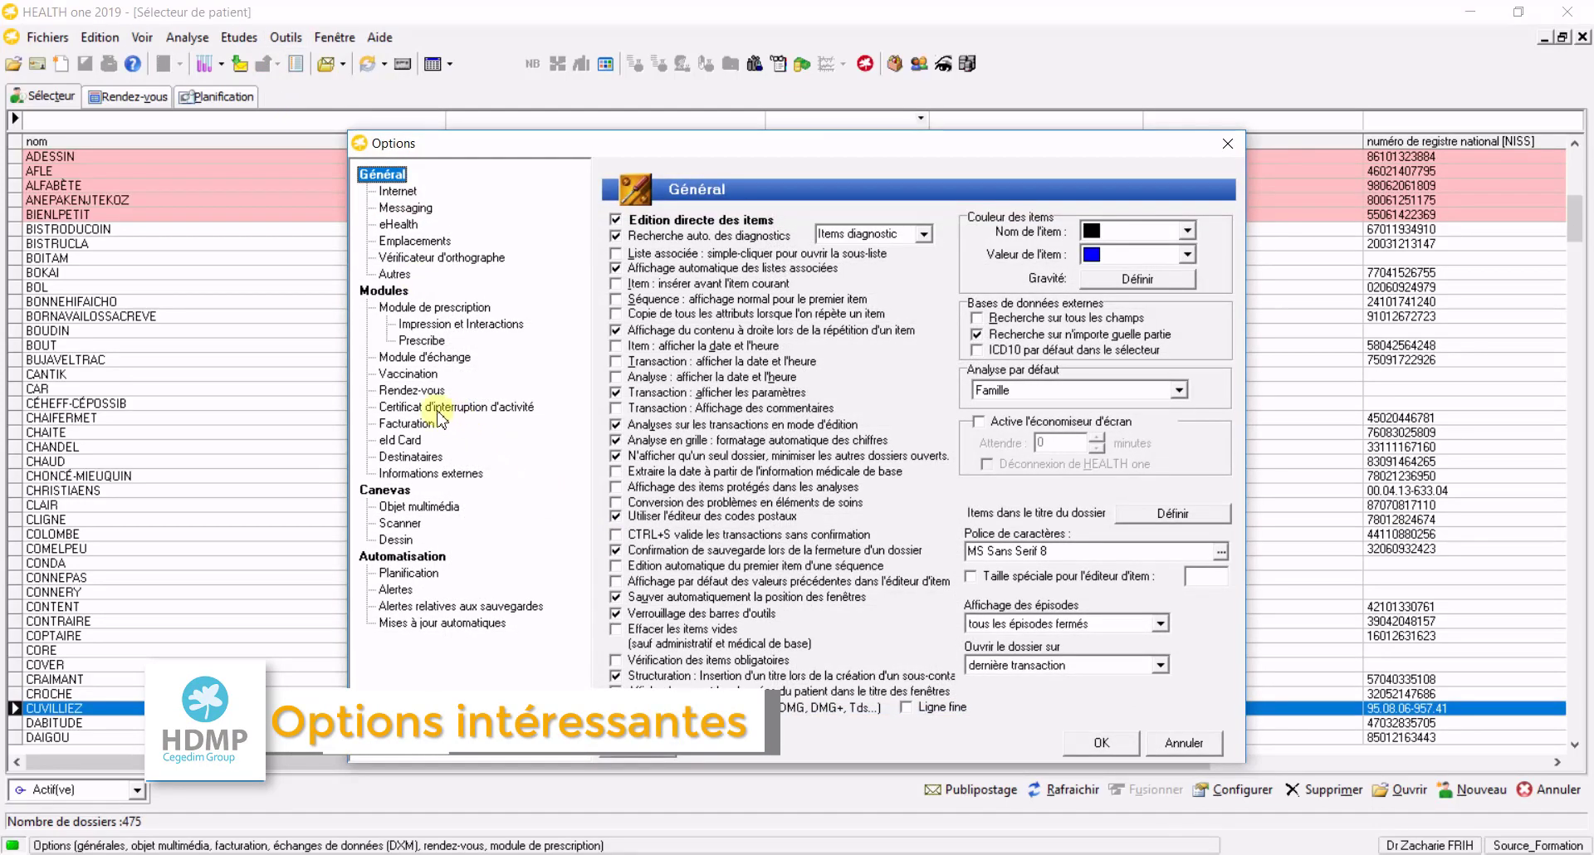
left_click(400, 427)
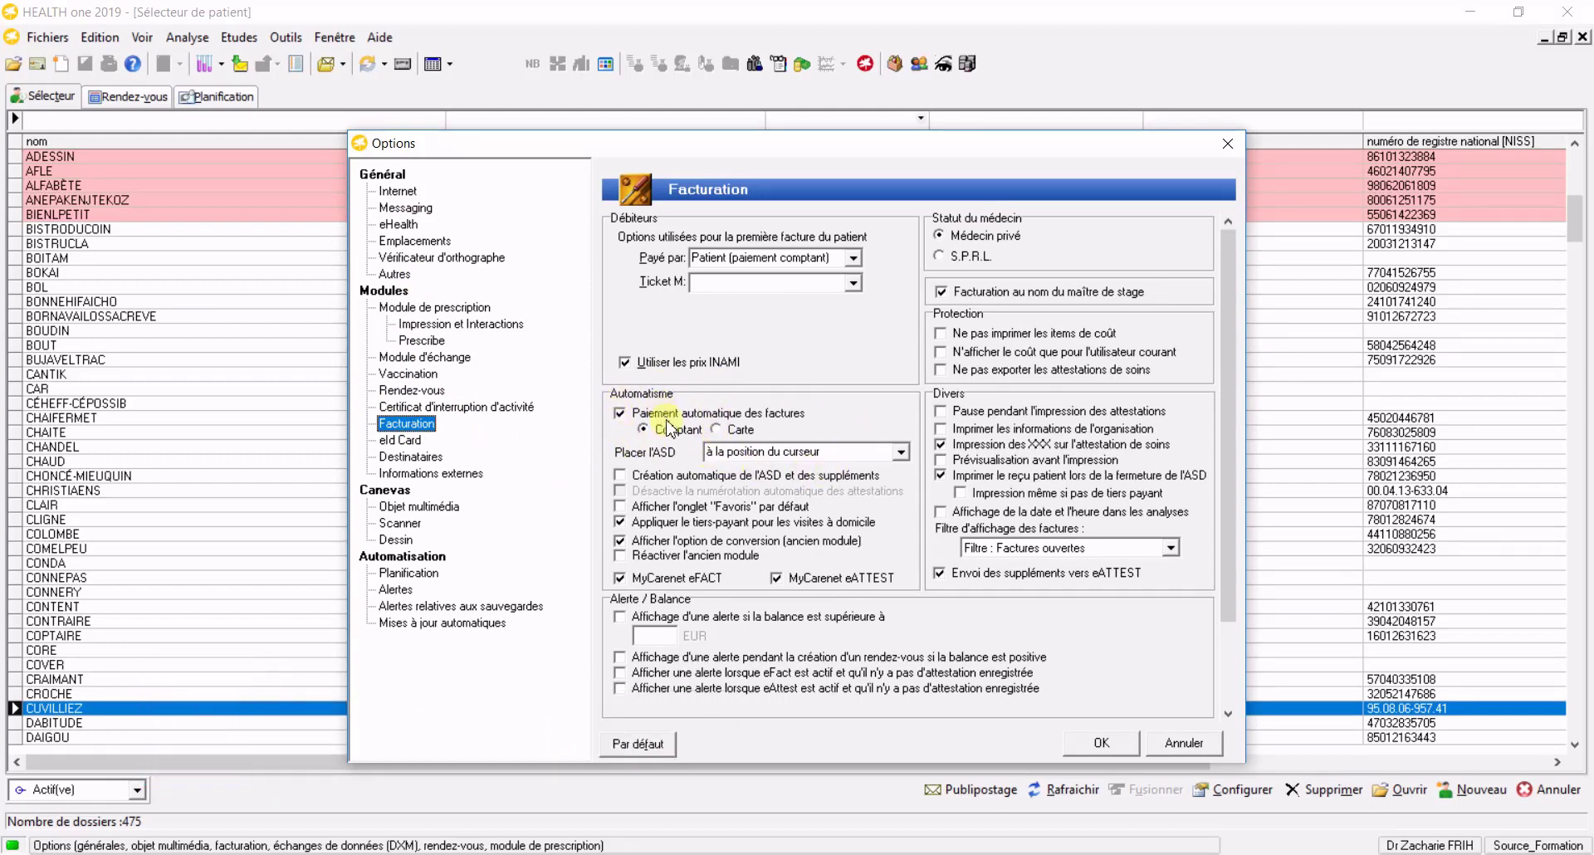
left_click(904, 455)
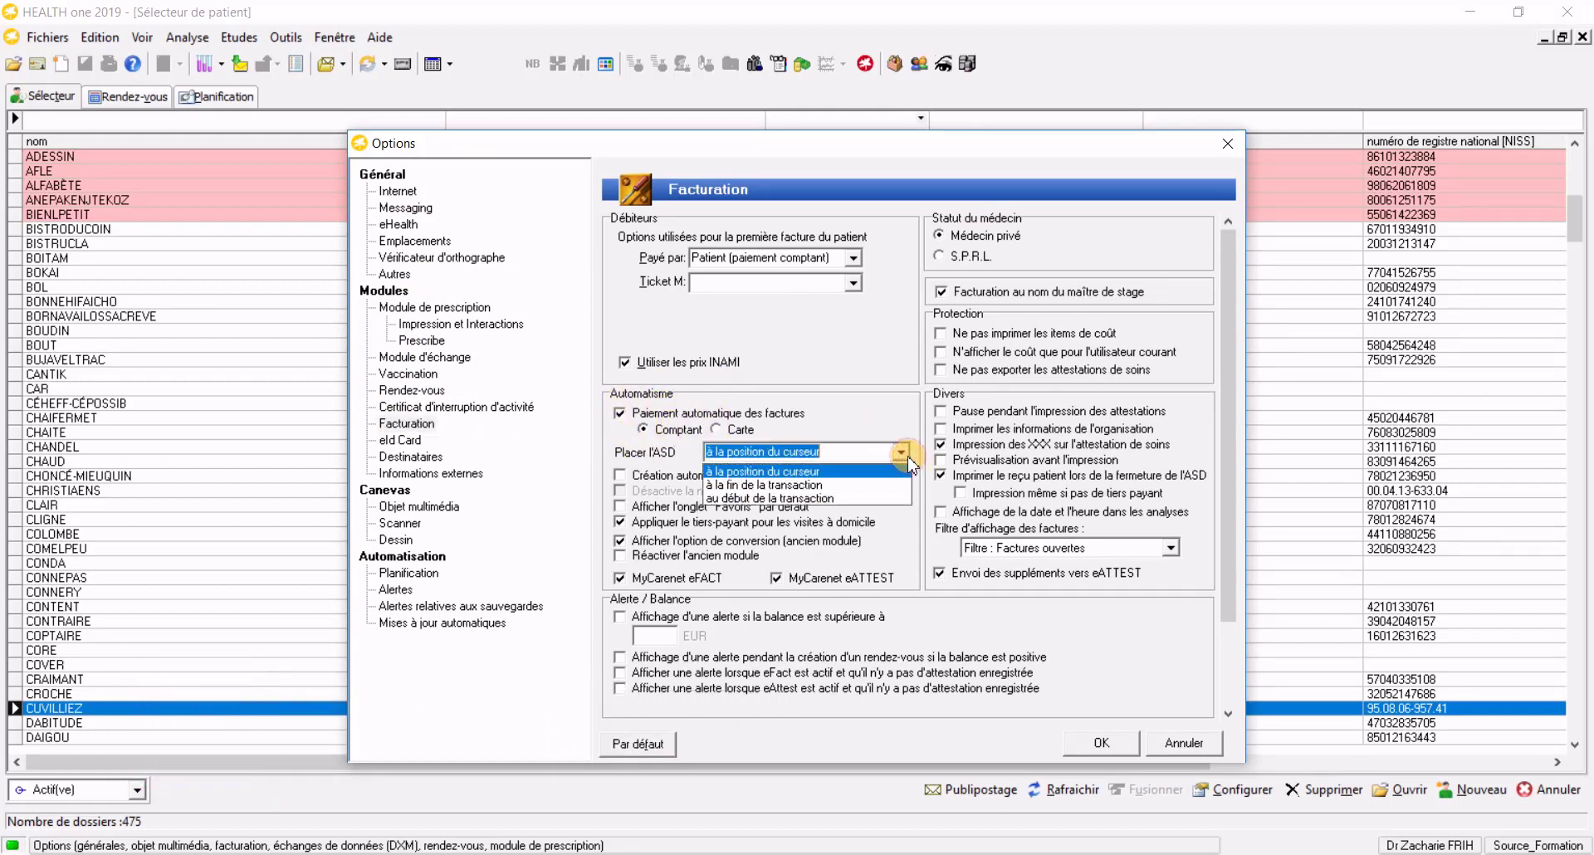
left_click(894, 486)
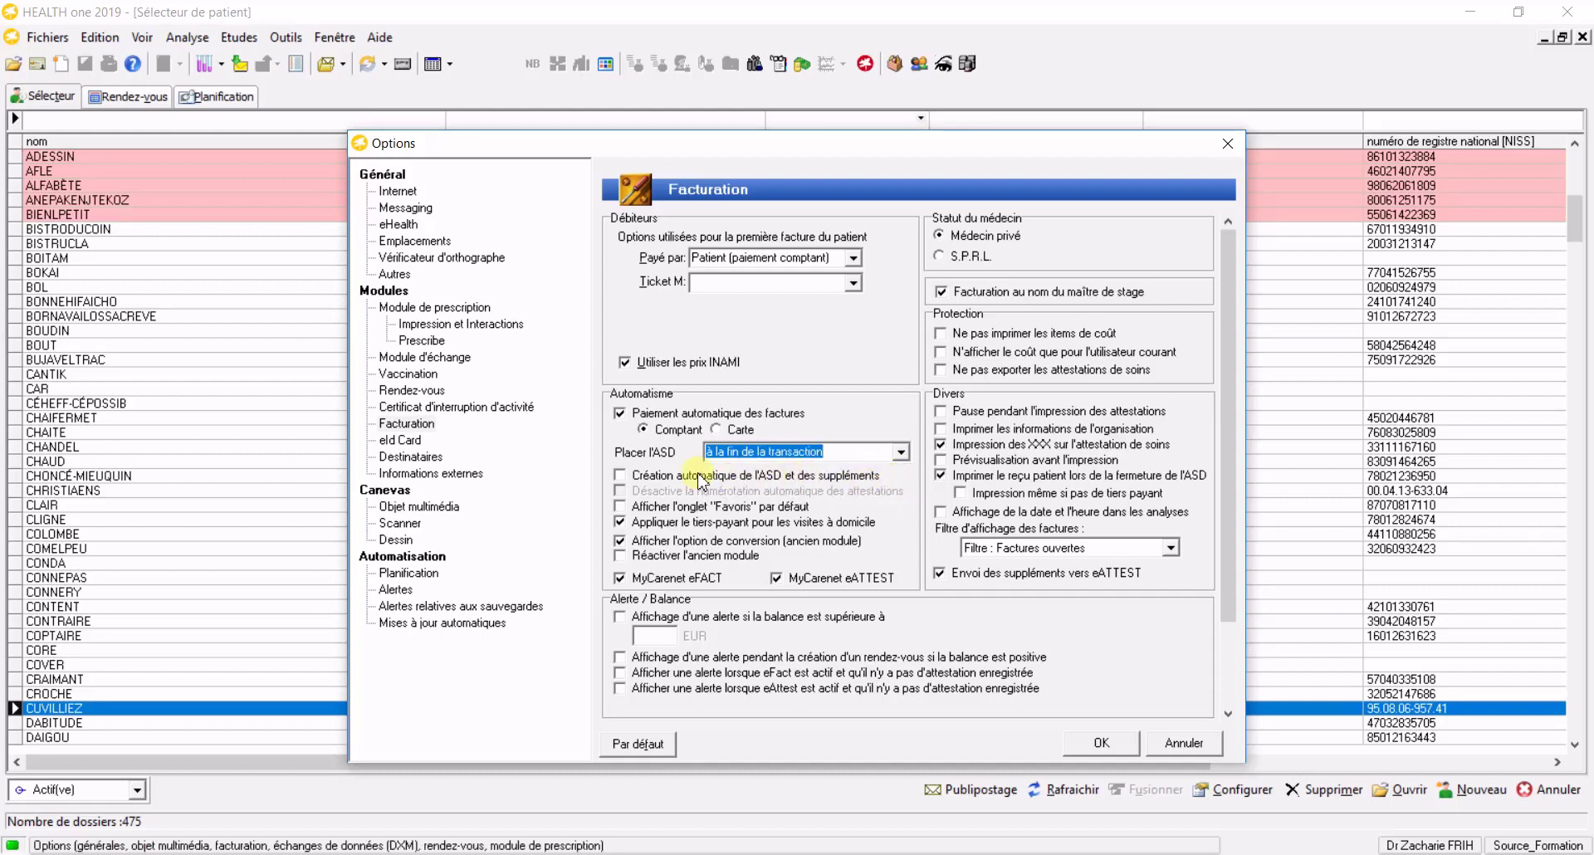
left_click(634, 480)
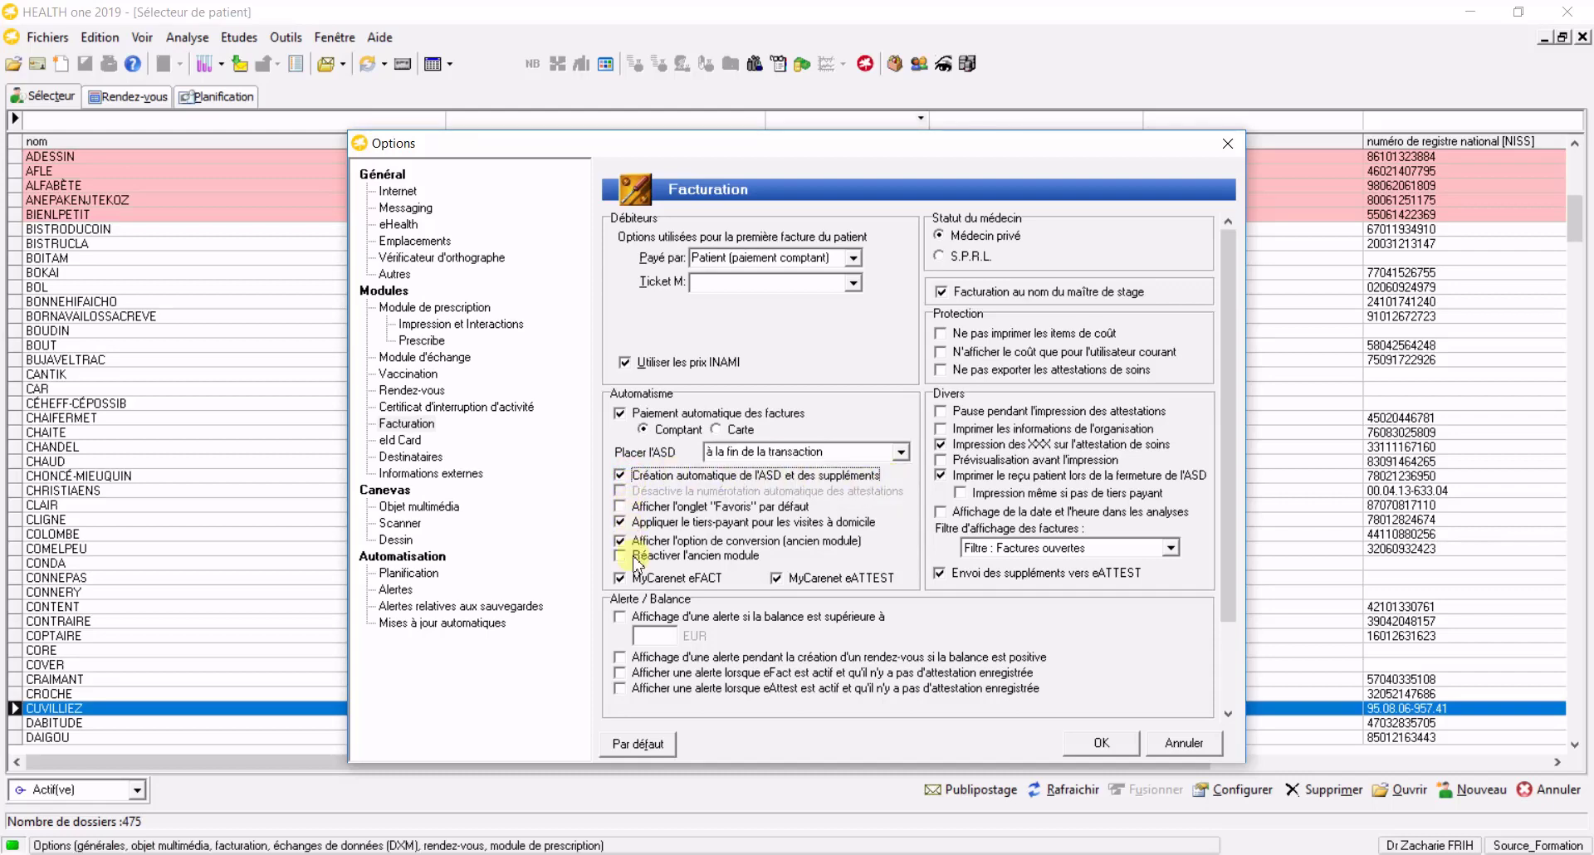
left_click(1097, 742)
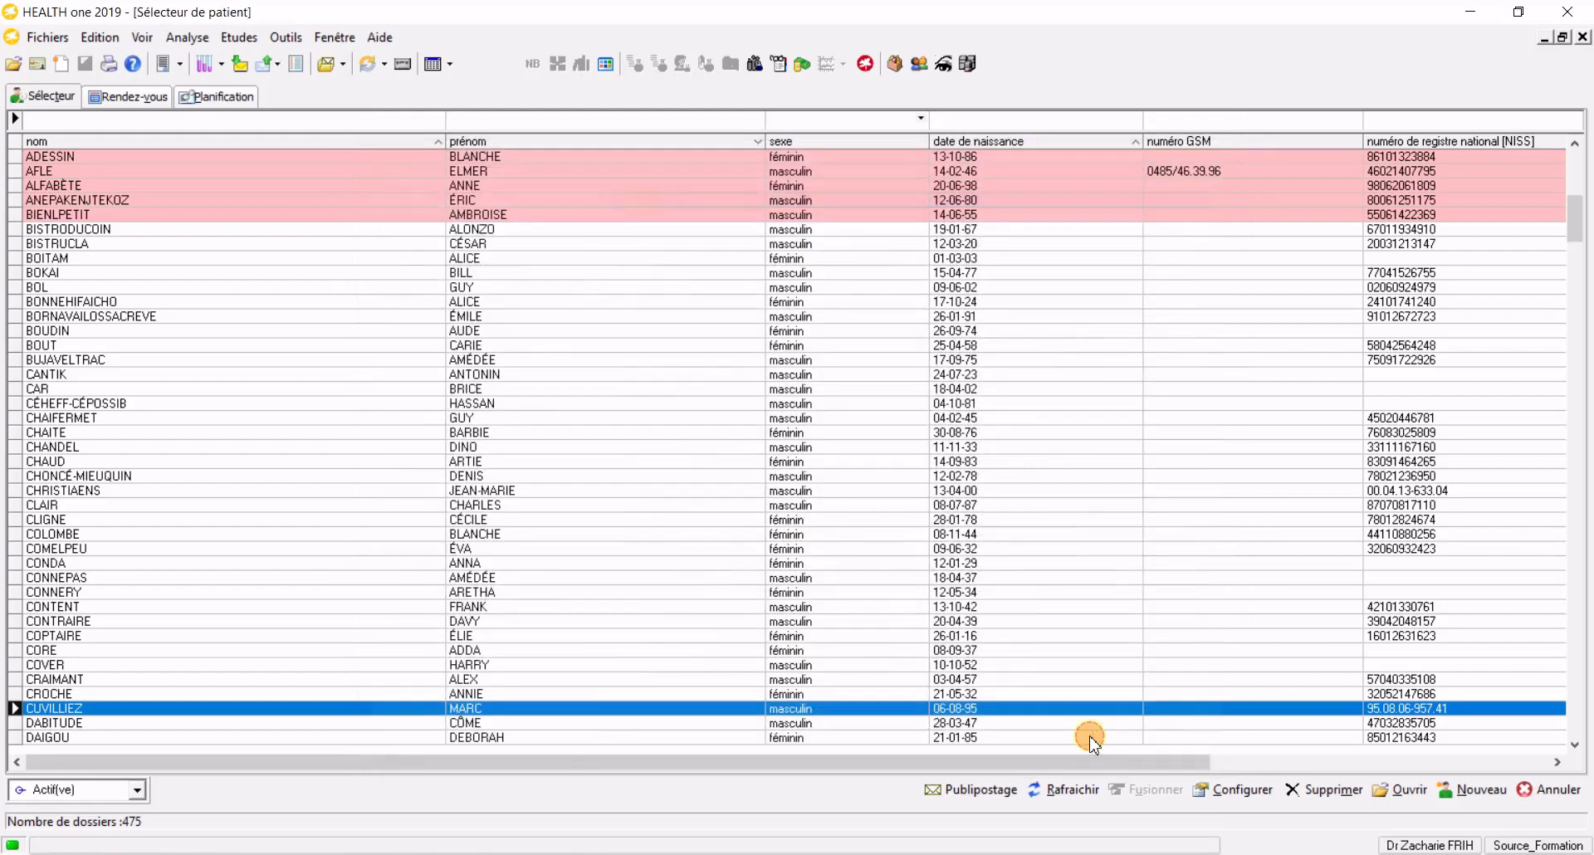
Open the patient's medical record and insert a new consultation transaction
double_click(313, 215)
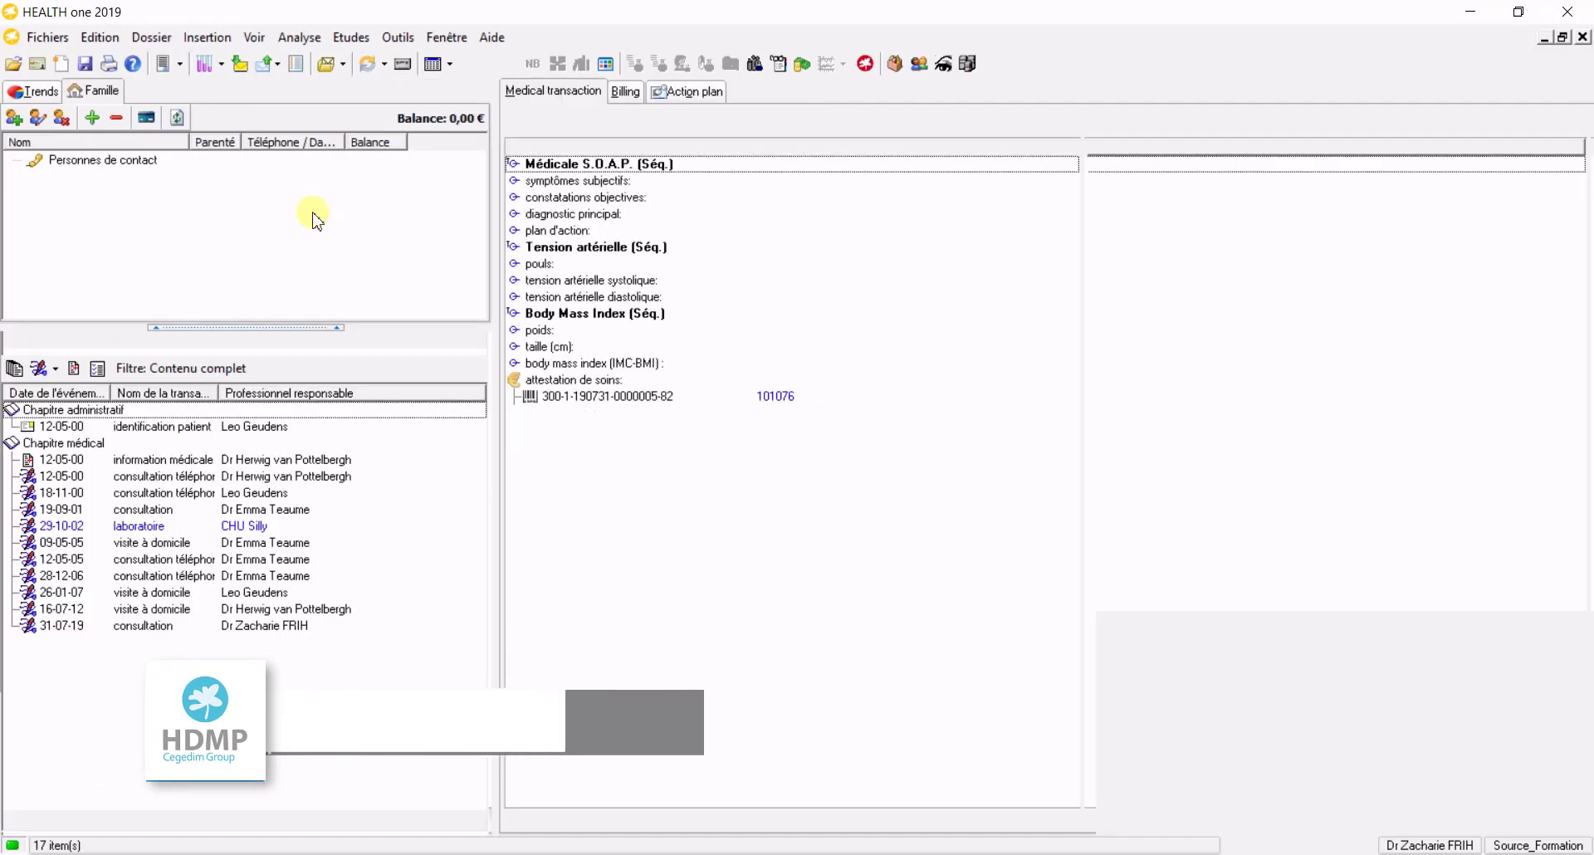
left_click(48, 374)
left_click(596, 536)
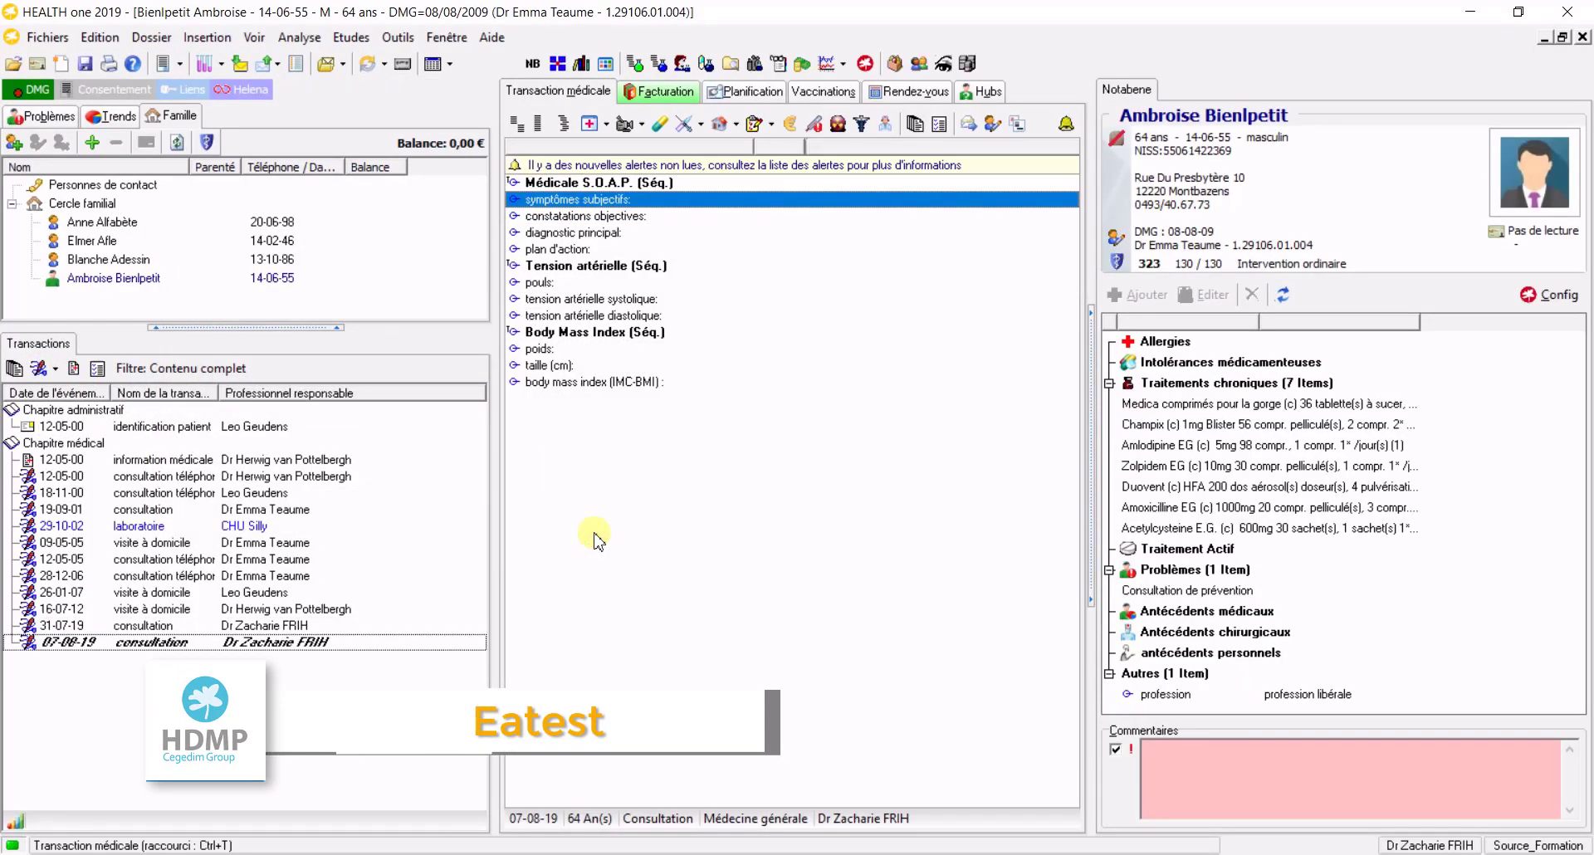
Add the care attestation for code 101076 and send it to MyCareNet, then close the record
left_click(797, 125)
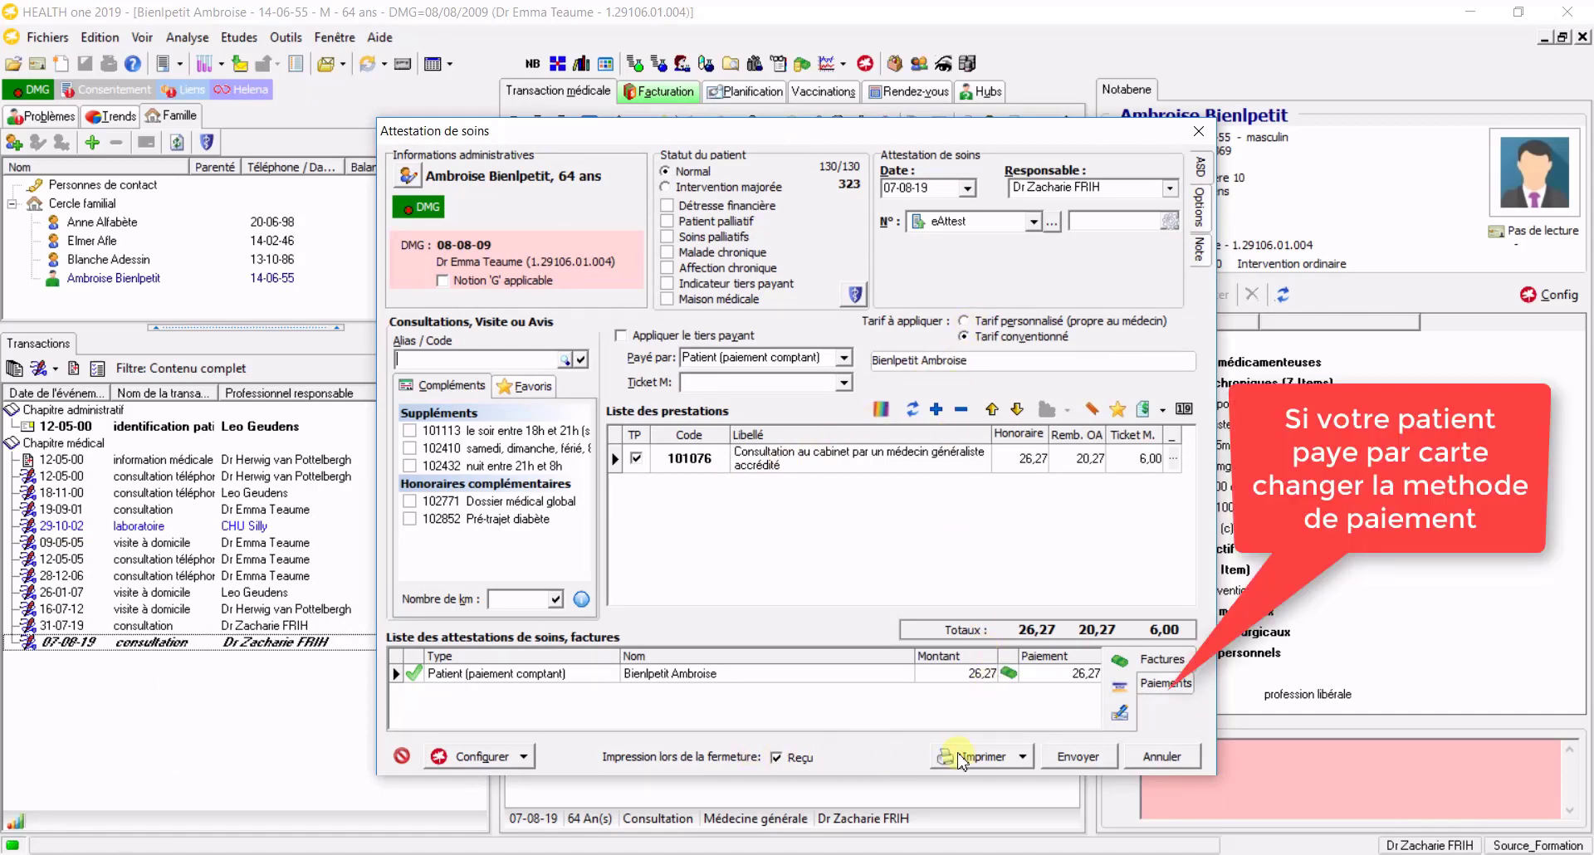
left_click(1078, 758)
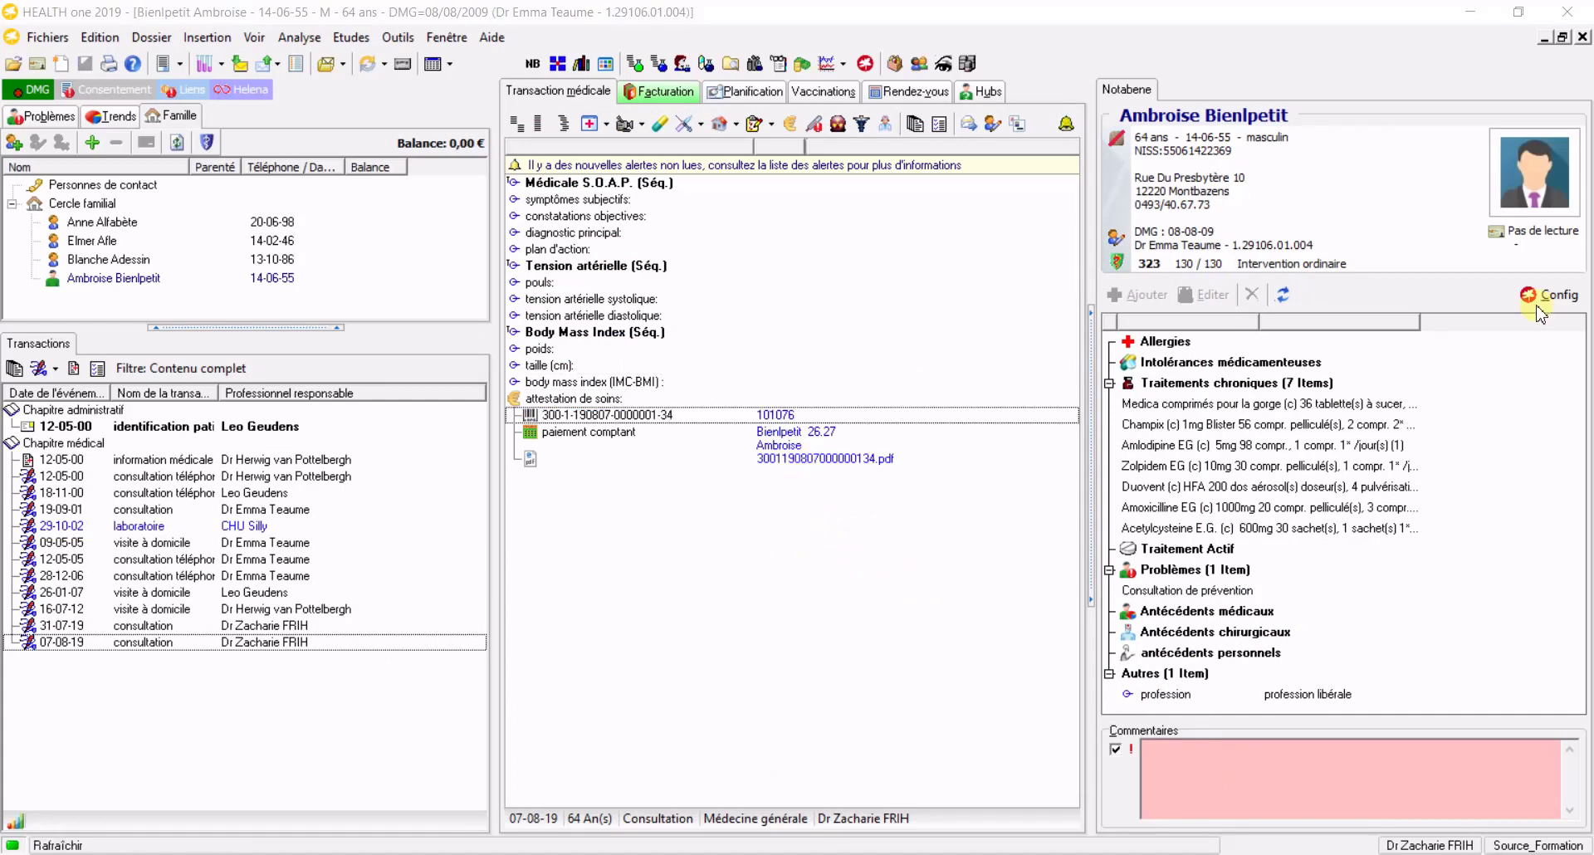
left_click(1582, 37)
left_click(602, 425)
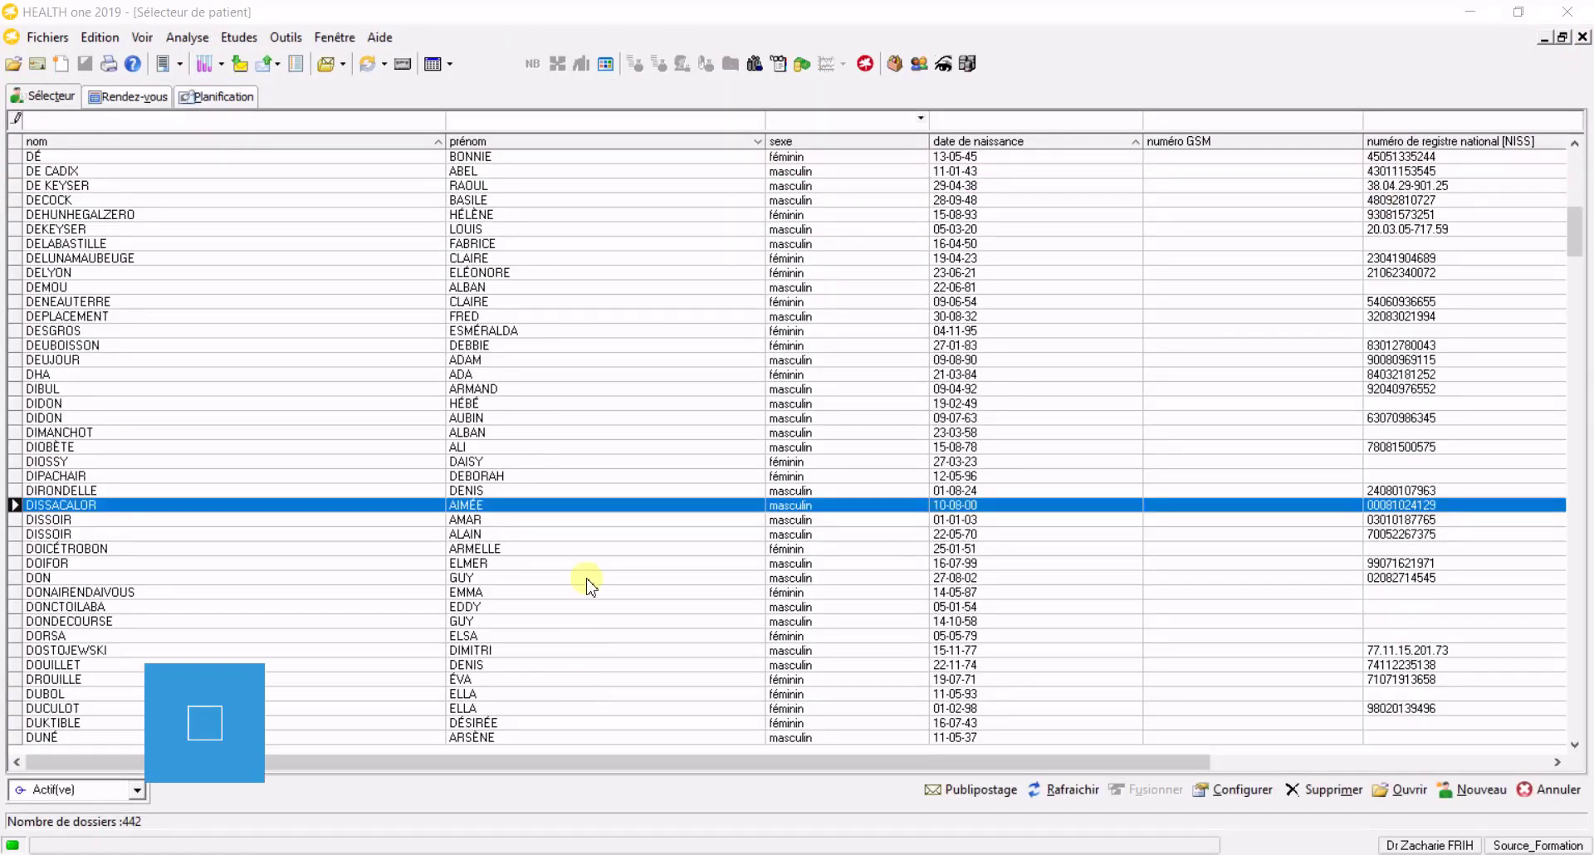
Open the 18-year-old patient's file, start a care attestation and check the tariff online
double_click(611, 505)
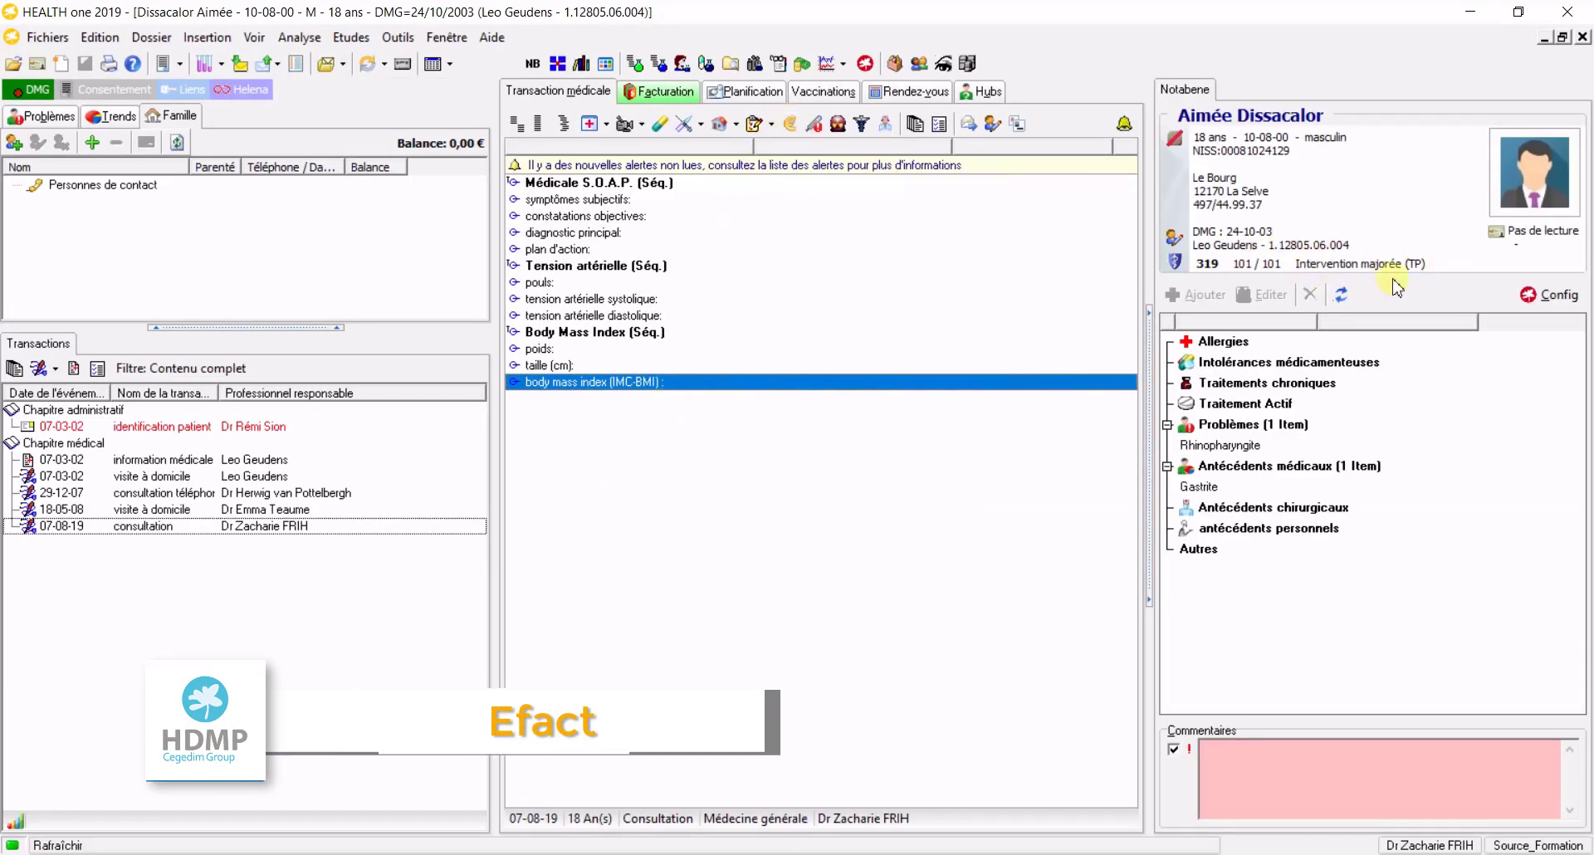
left_click(791, 125)
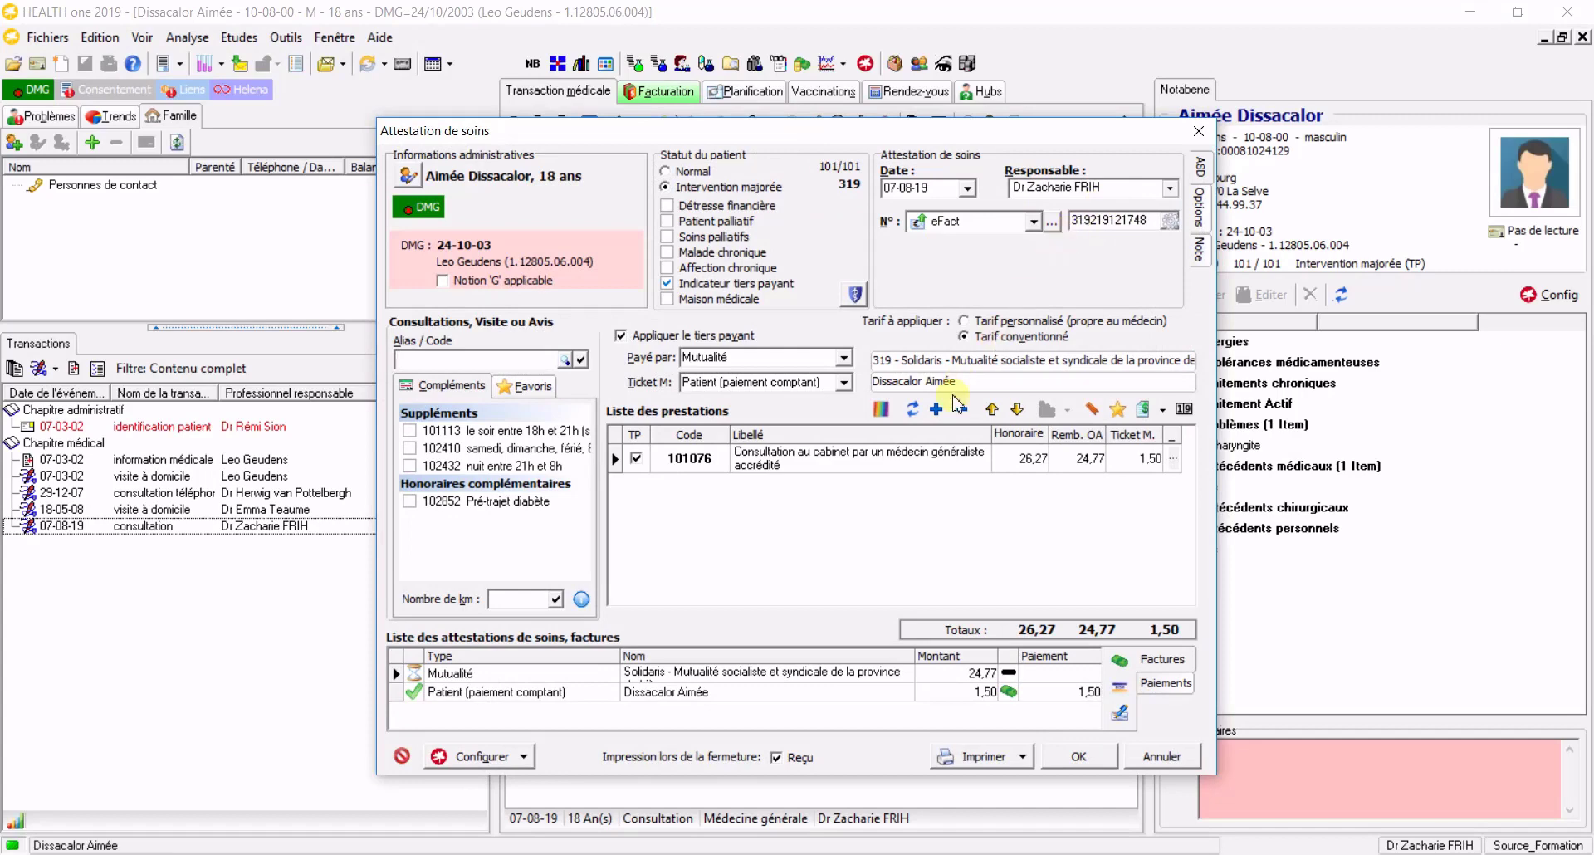
left_click(883, 410)
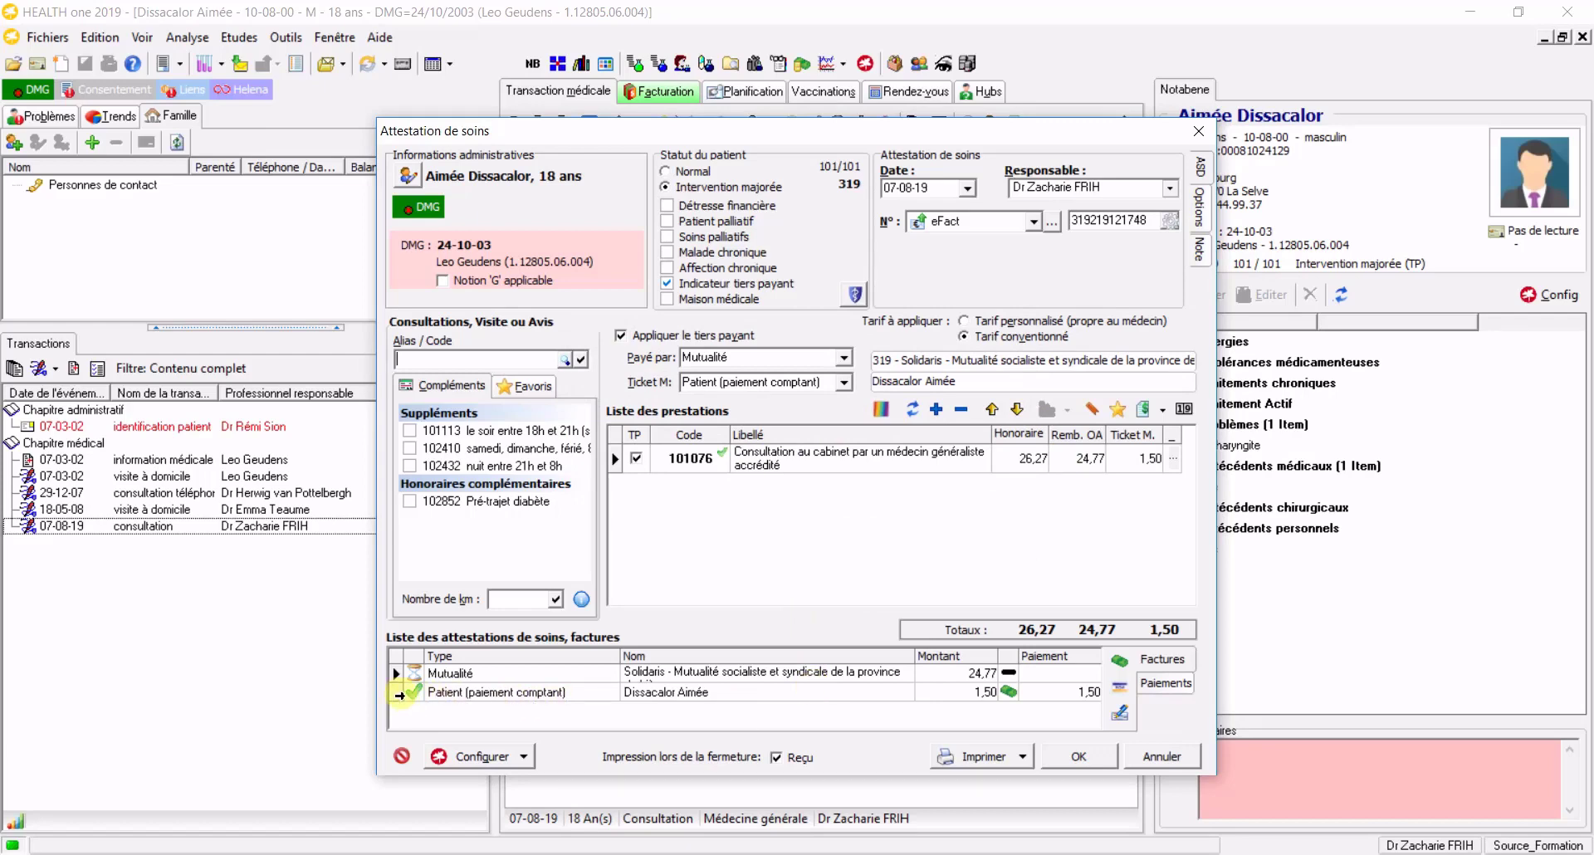
Set the ticket modérateur to 'Non réclamé' so 24,77 goes to the mutuality, and save
left_click(399, 695)
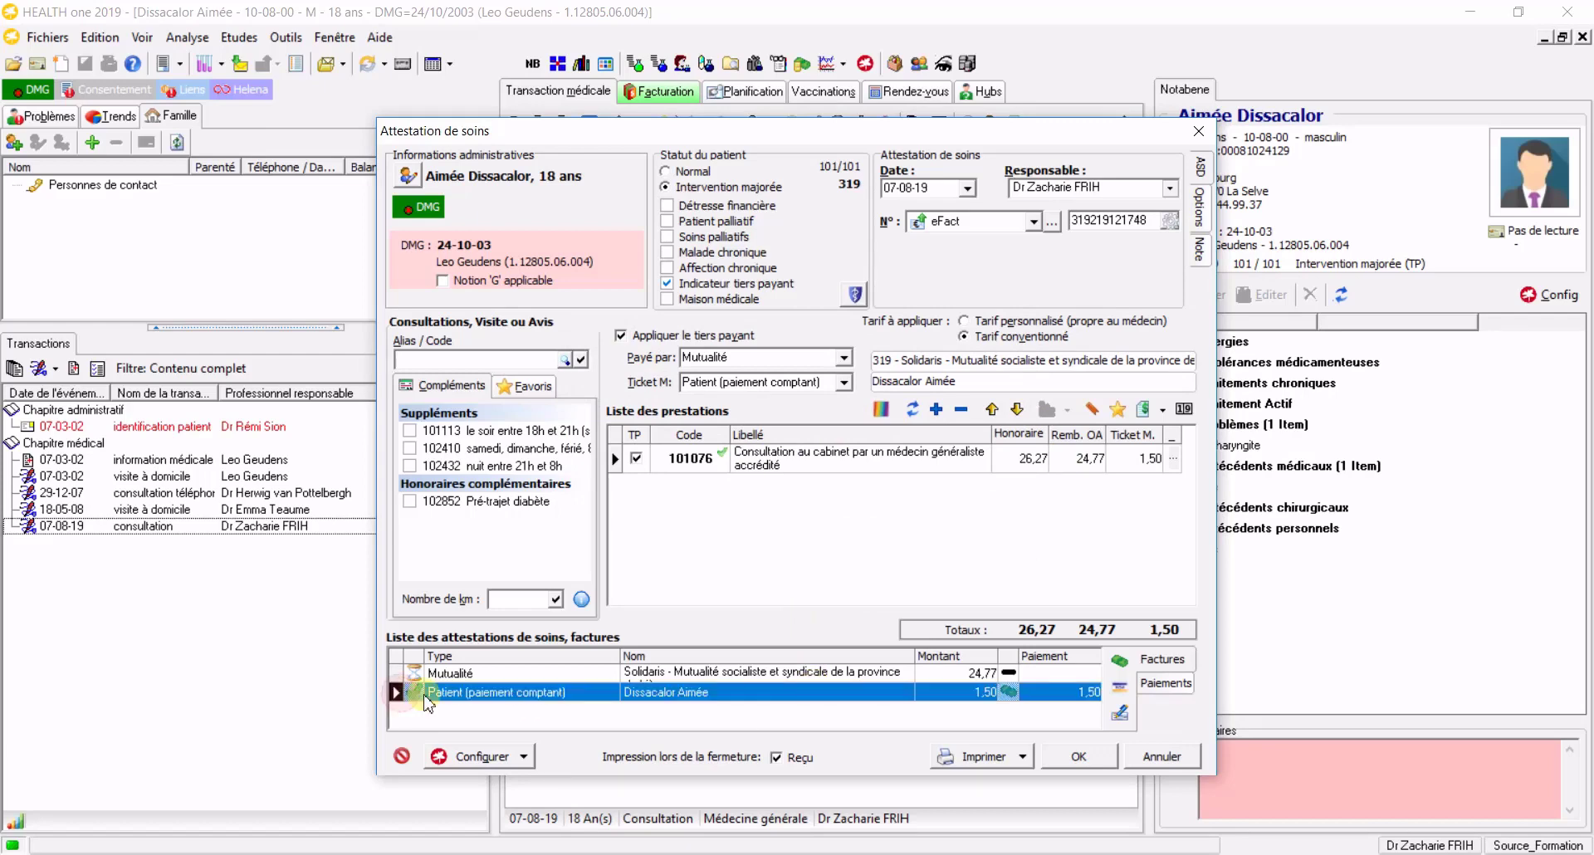
left_click(1125, 669)
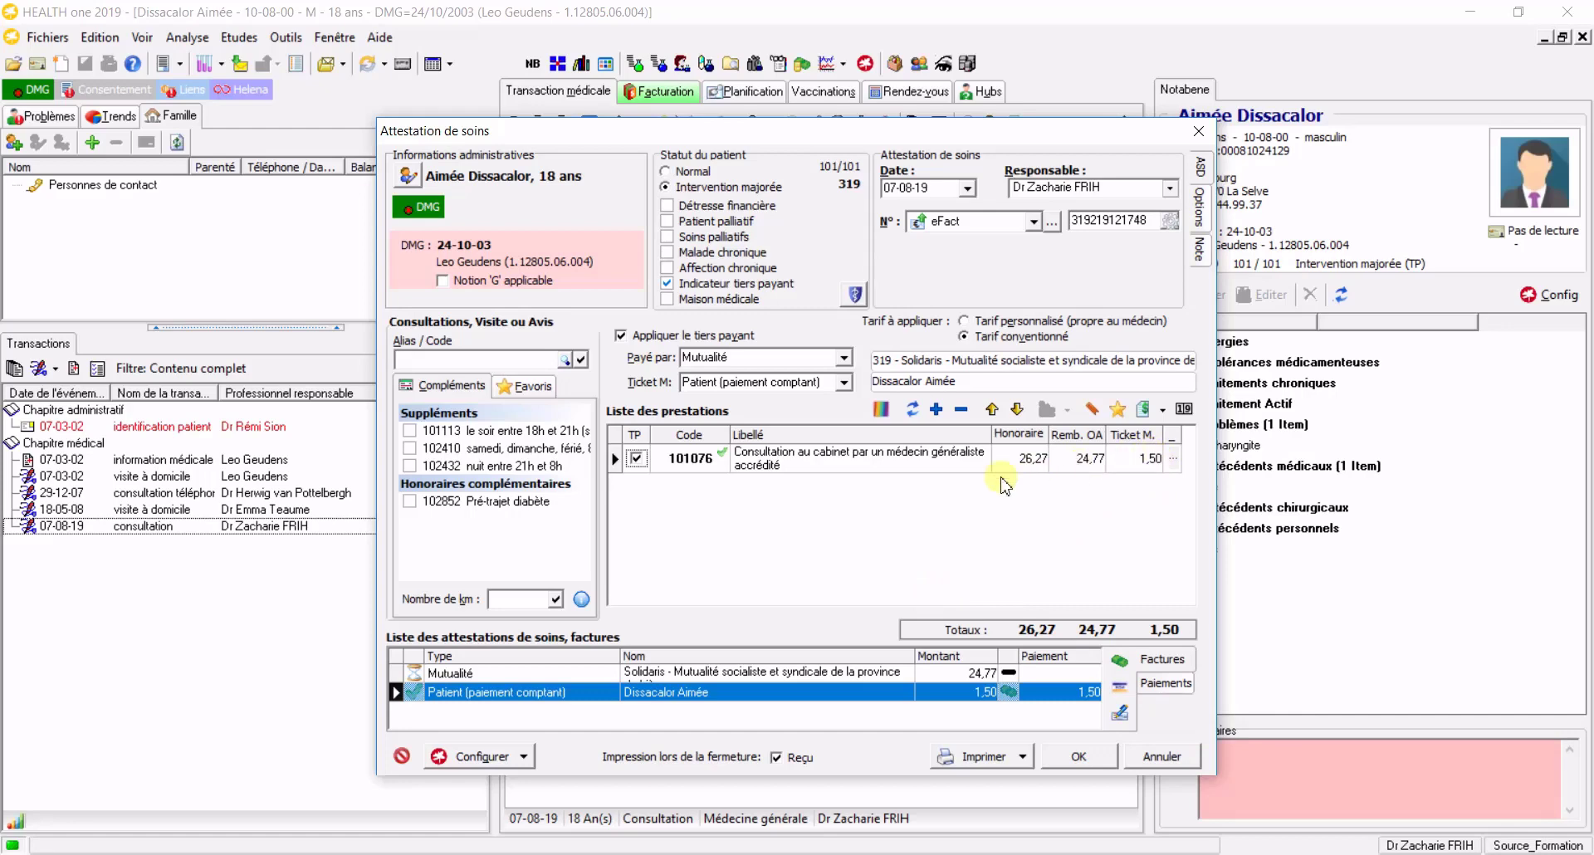
left_click(847, 384)
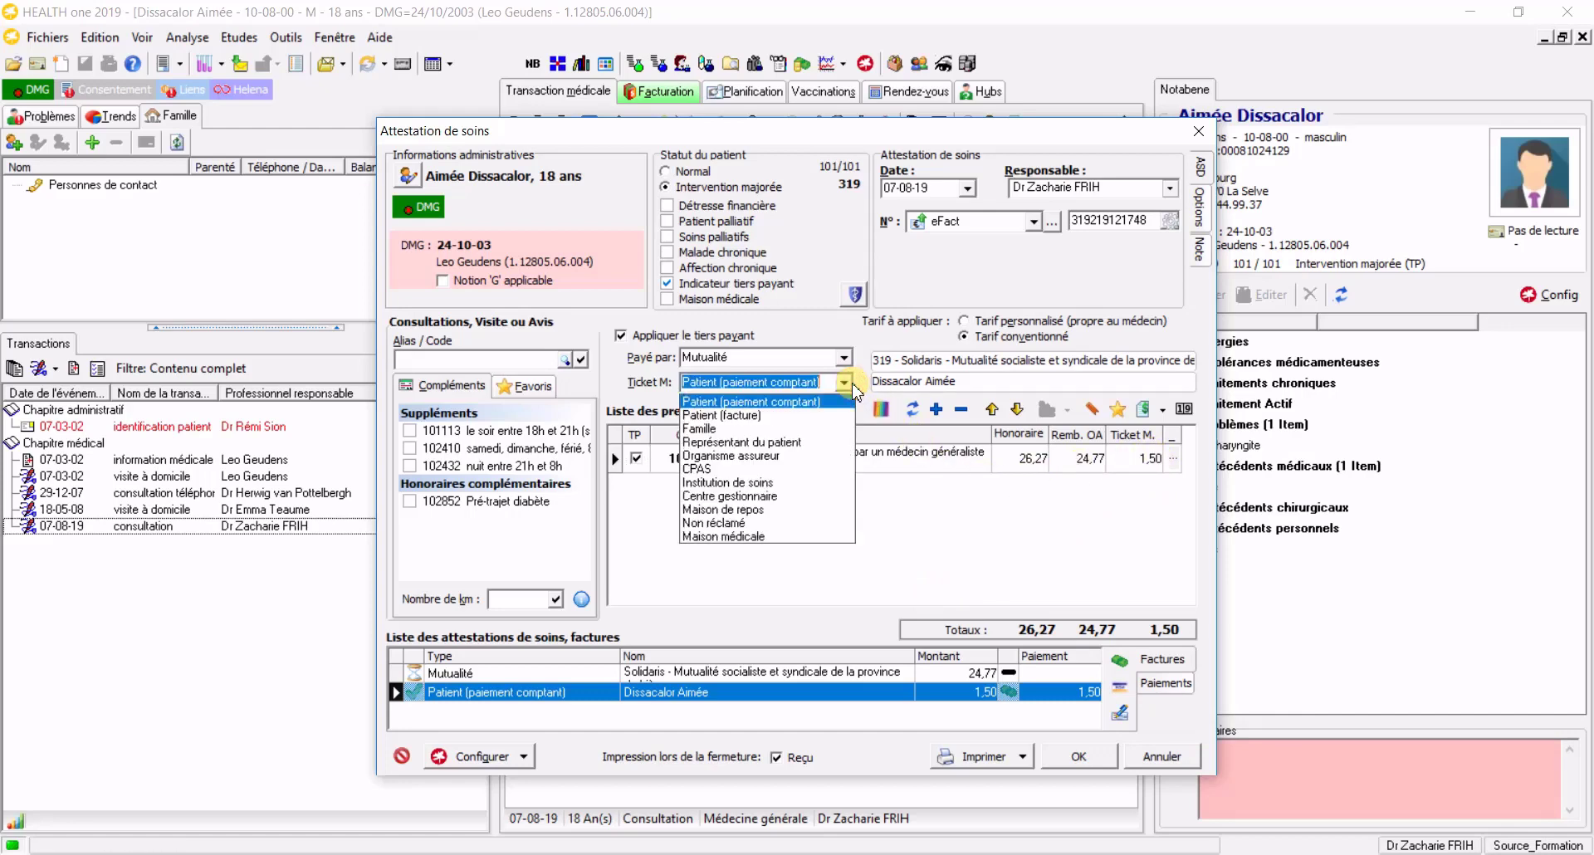
left_click(846, 524)
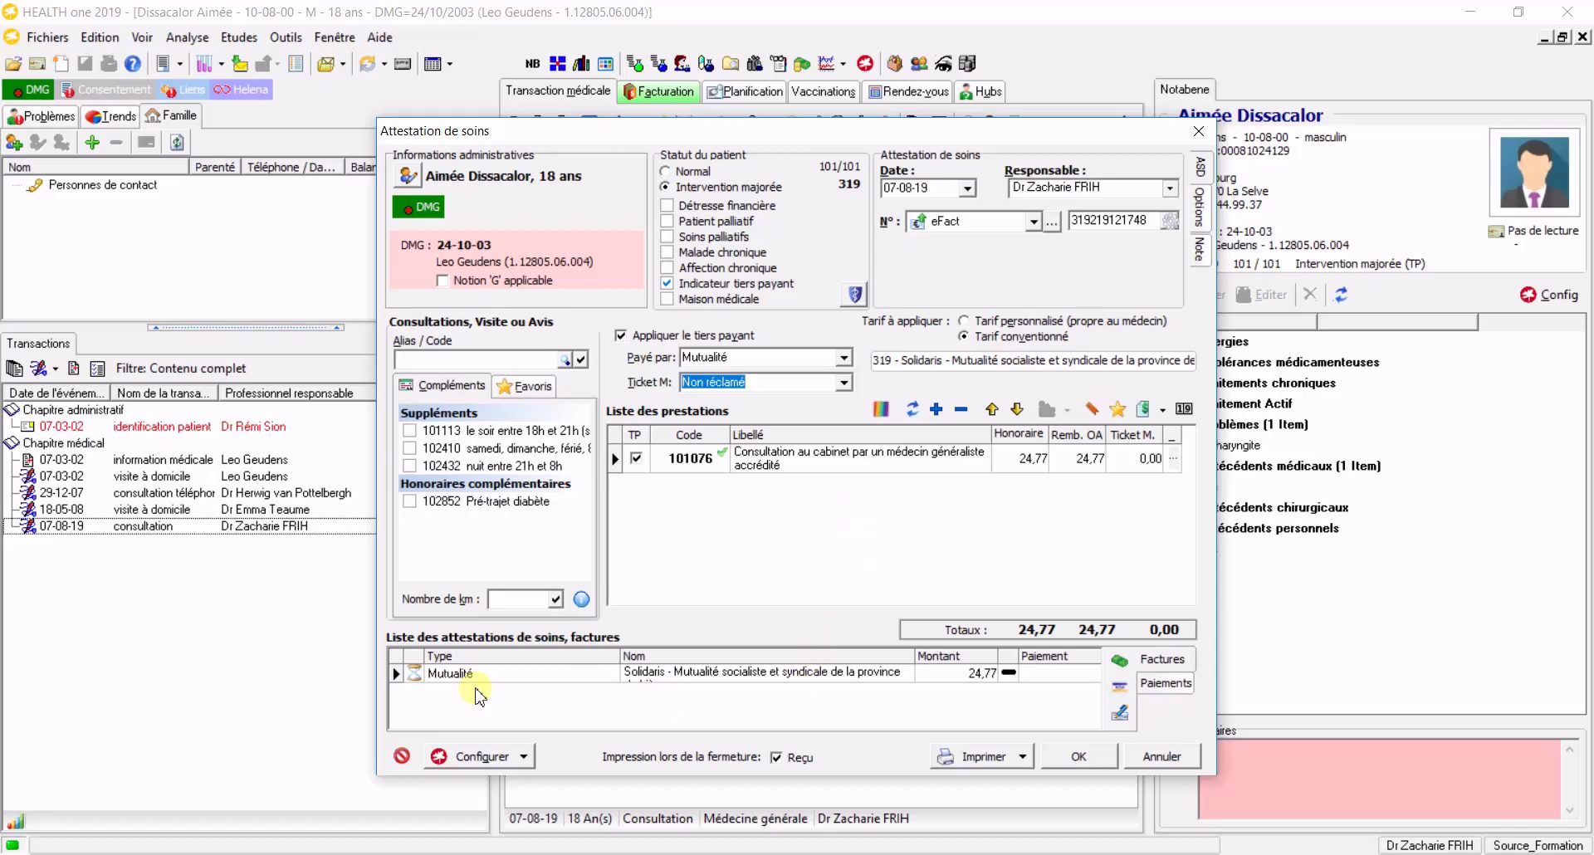
left_click(1062, 755)
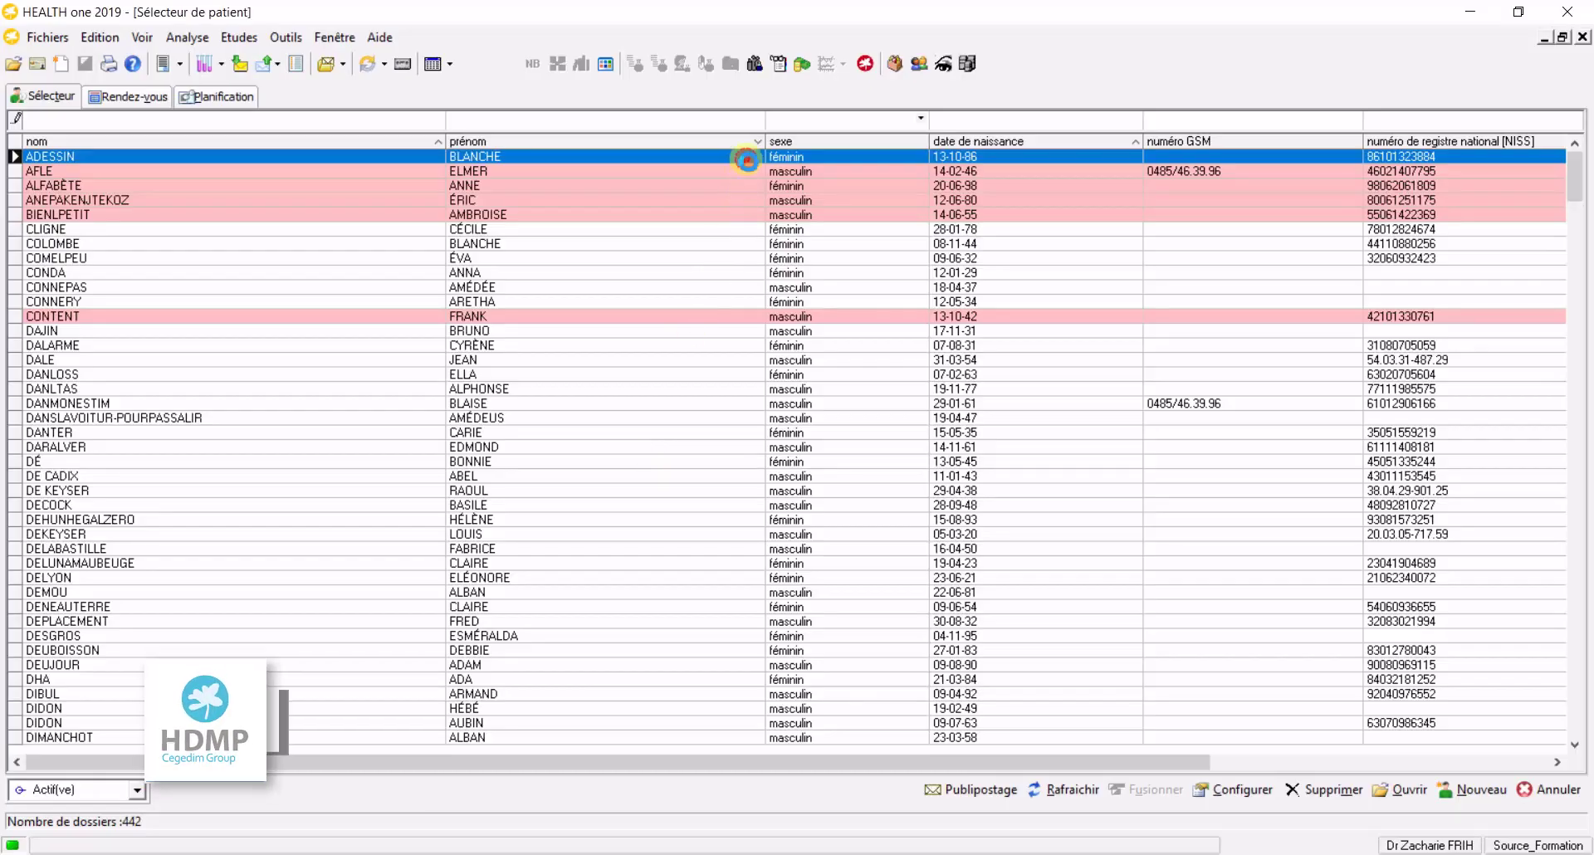
Create the next patient's attestation with tiers payant and financial distress ticked, sending it via eFact
double_click(747, 162)
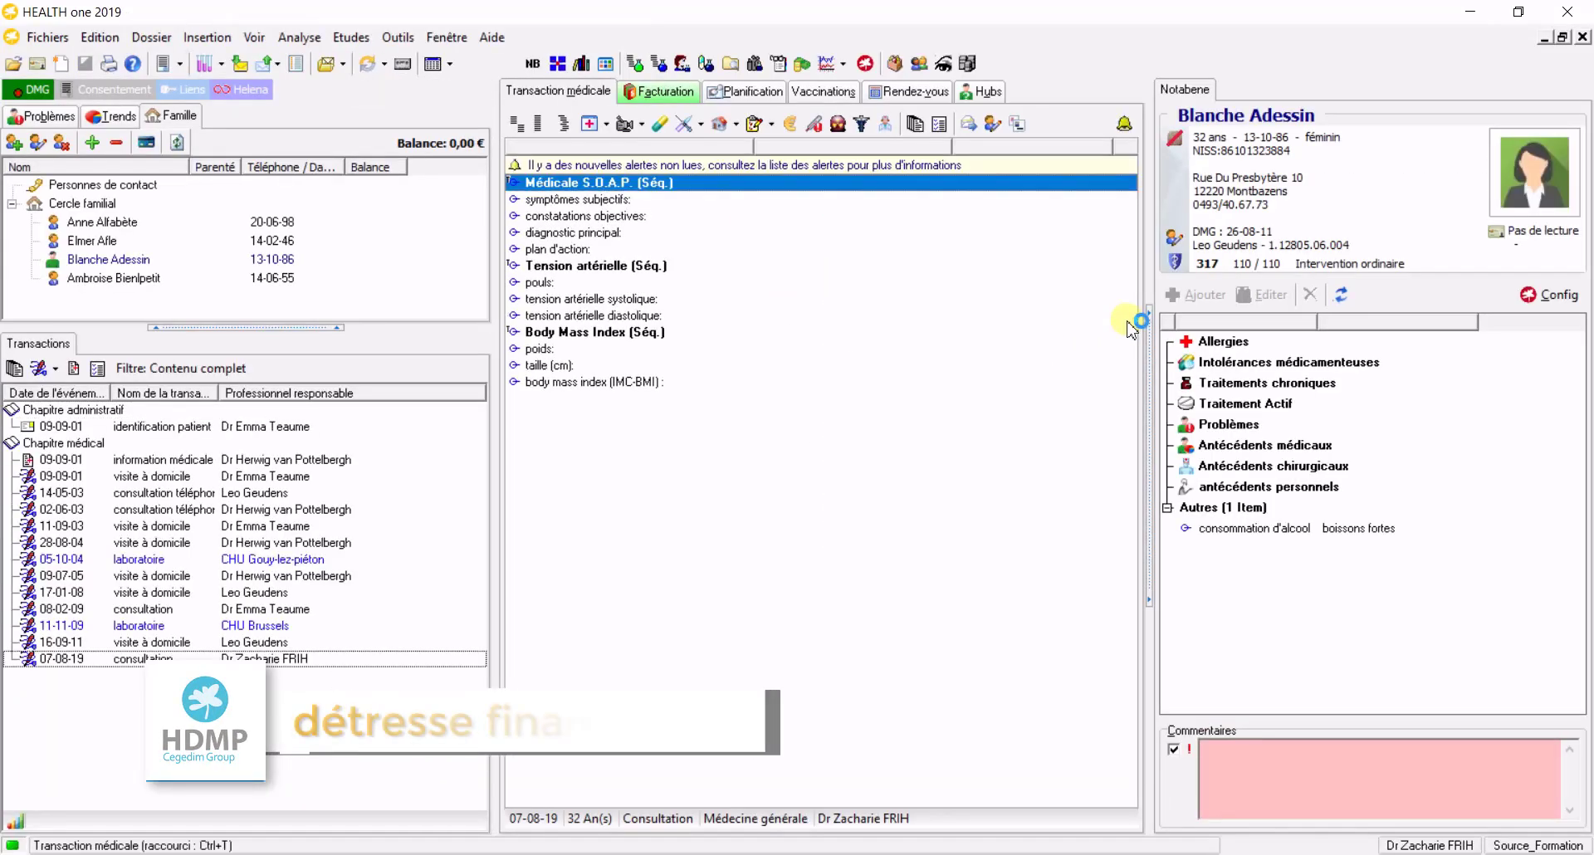
left_click(665, 422)
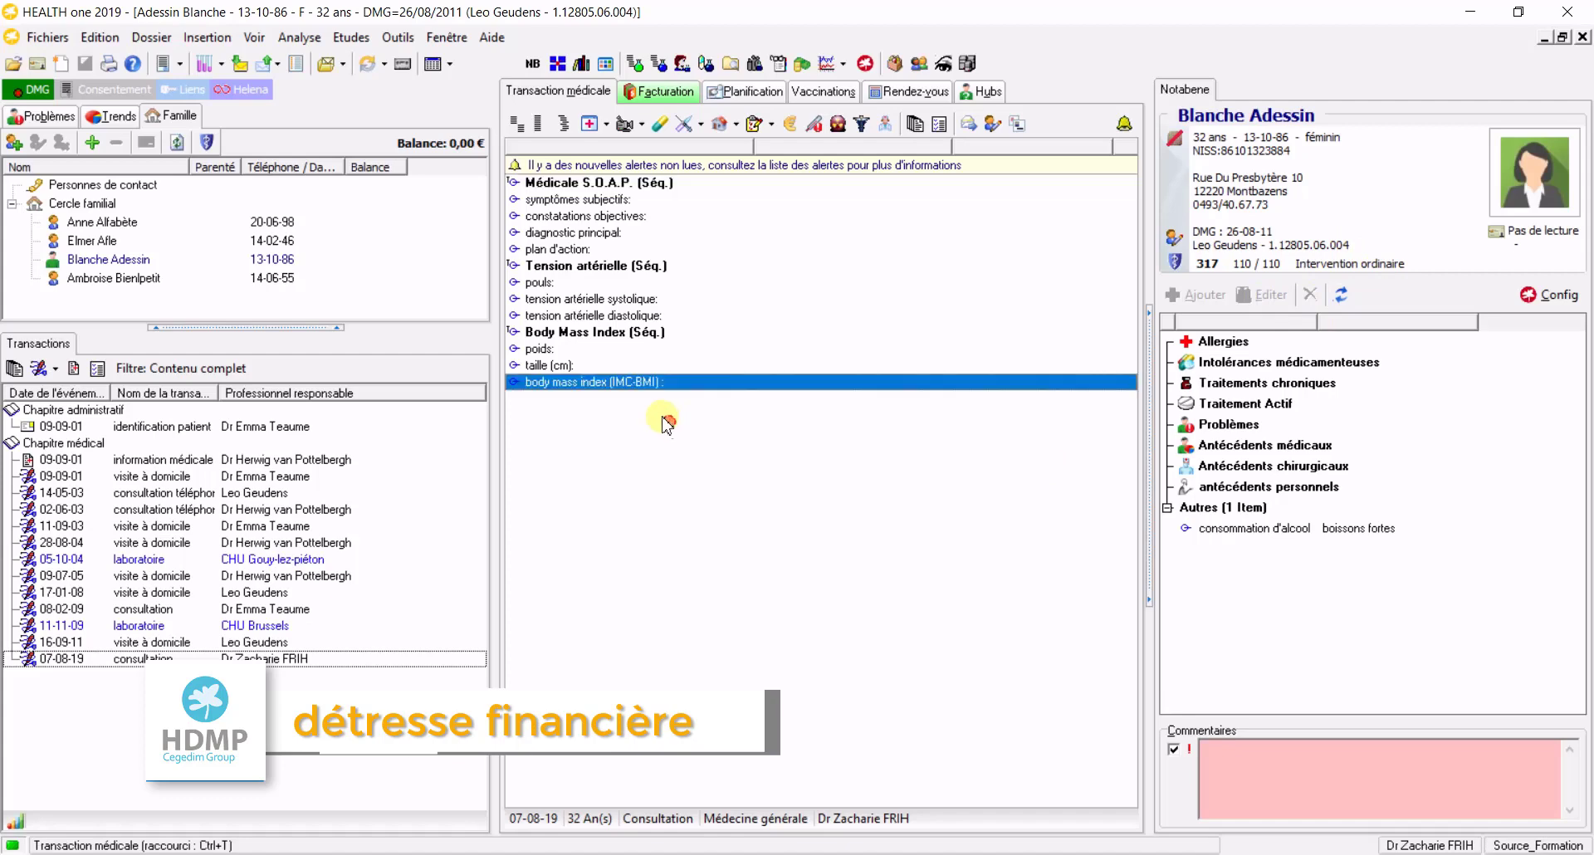
left_click(729, 126)
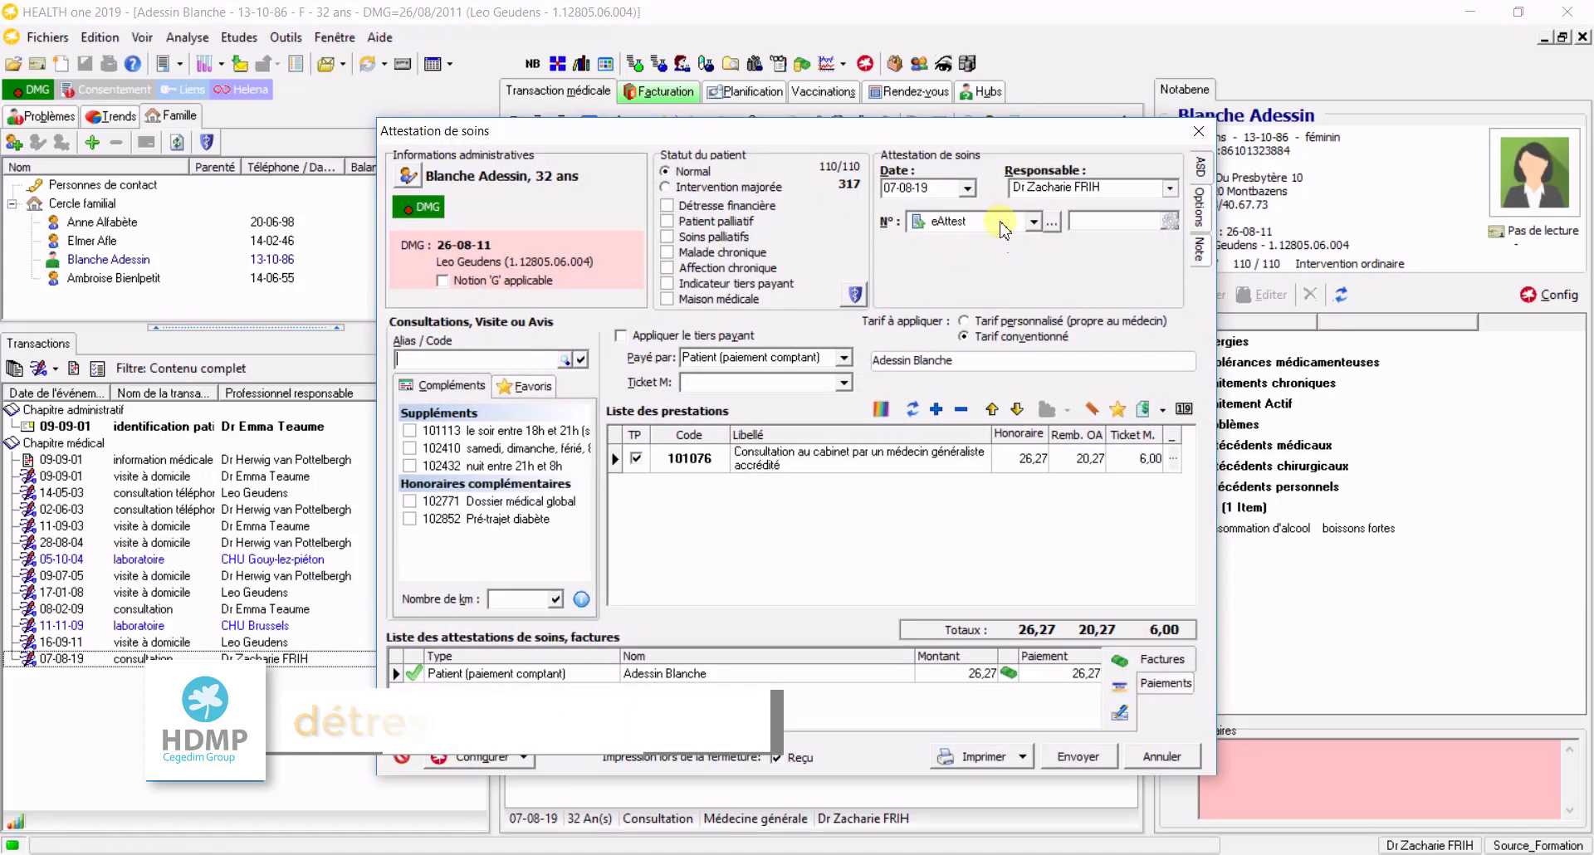
left_click(631, 336)
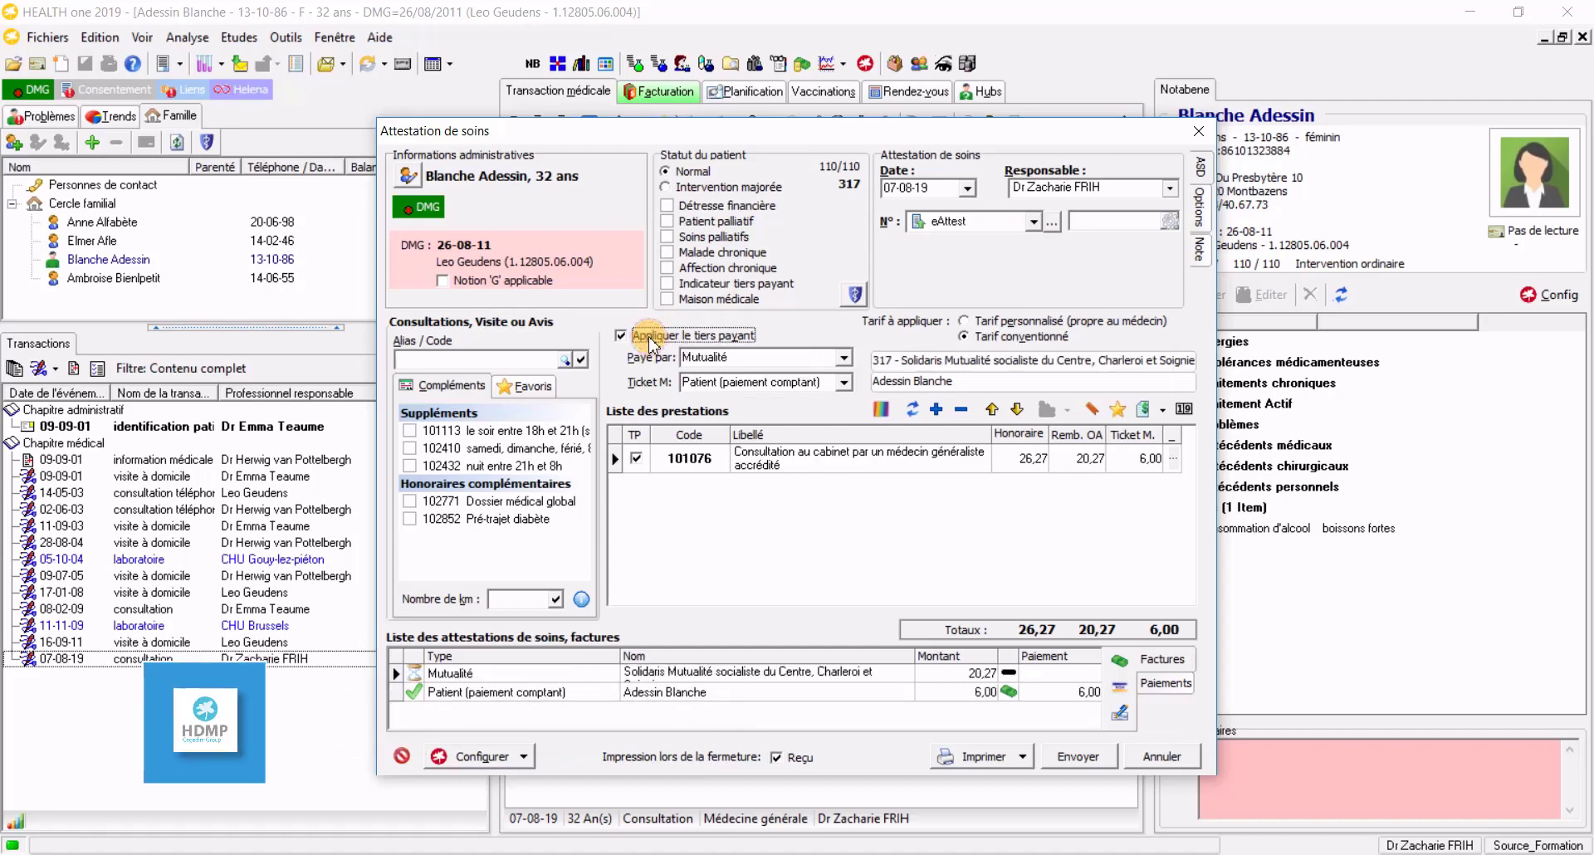
left_click(669, 207)
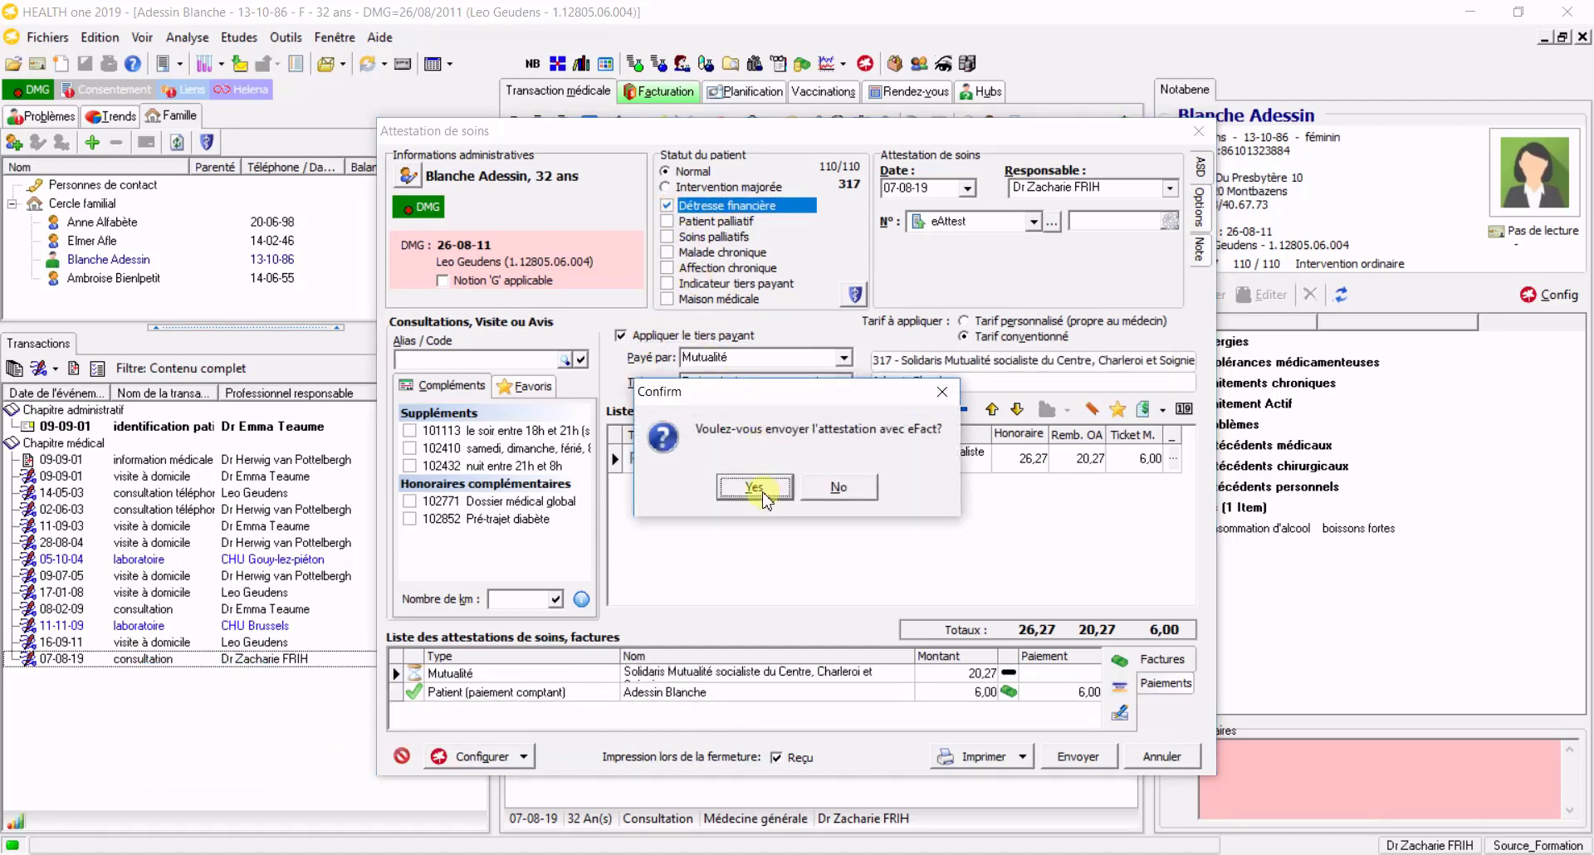
left_click(757, 490)
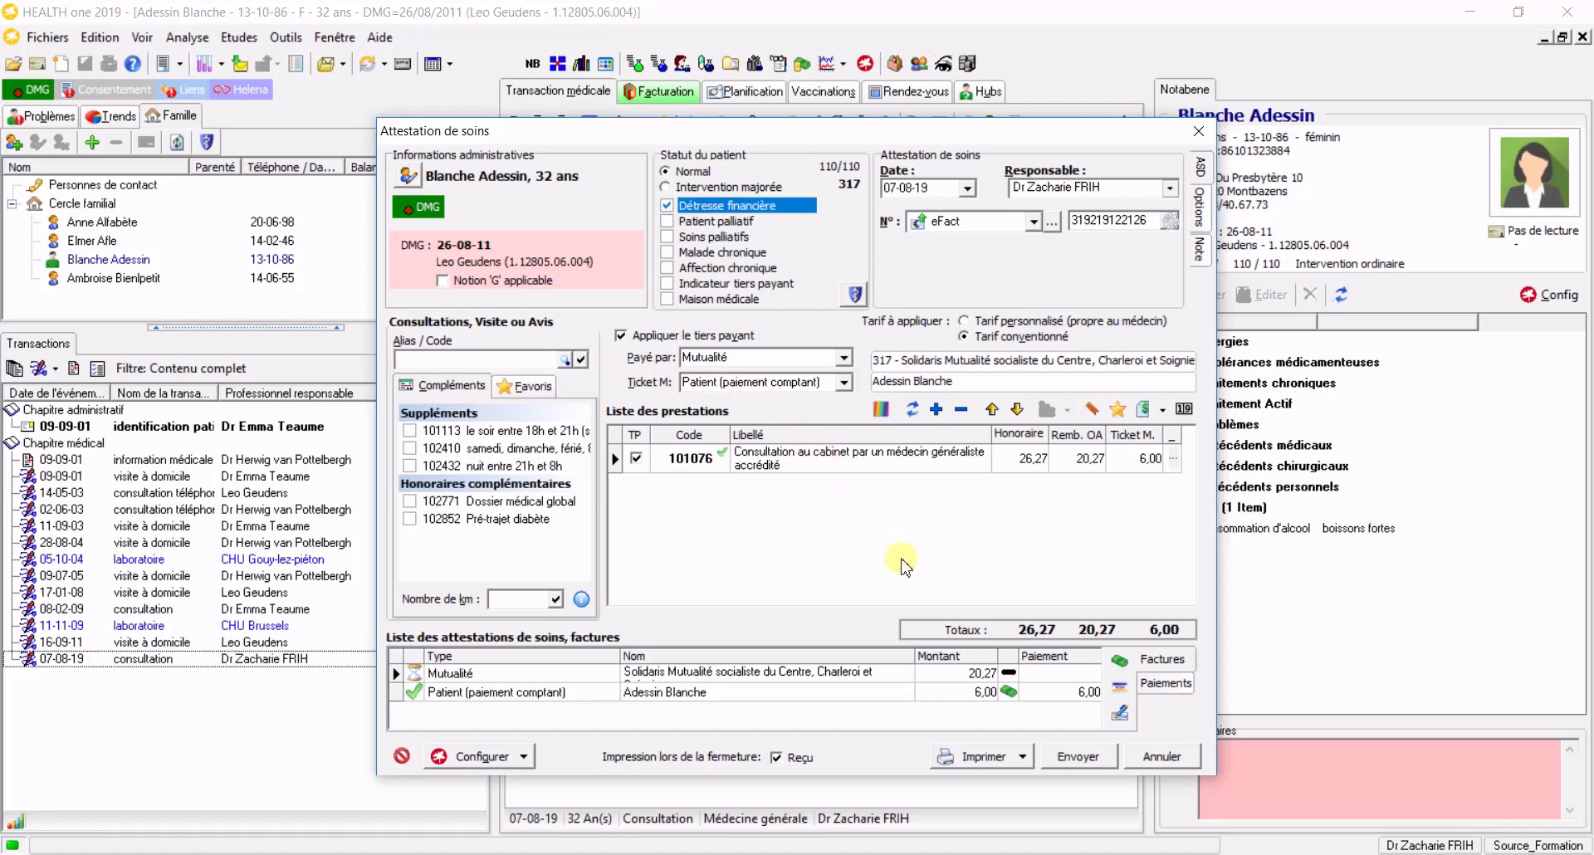
left_click(1077, 756)
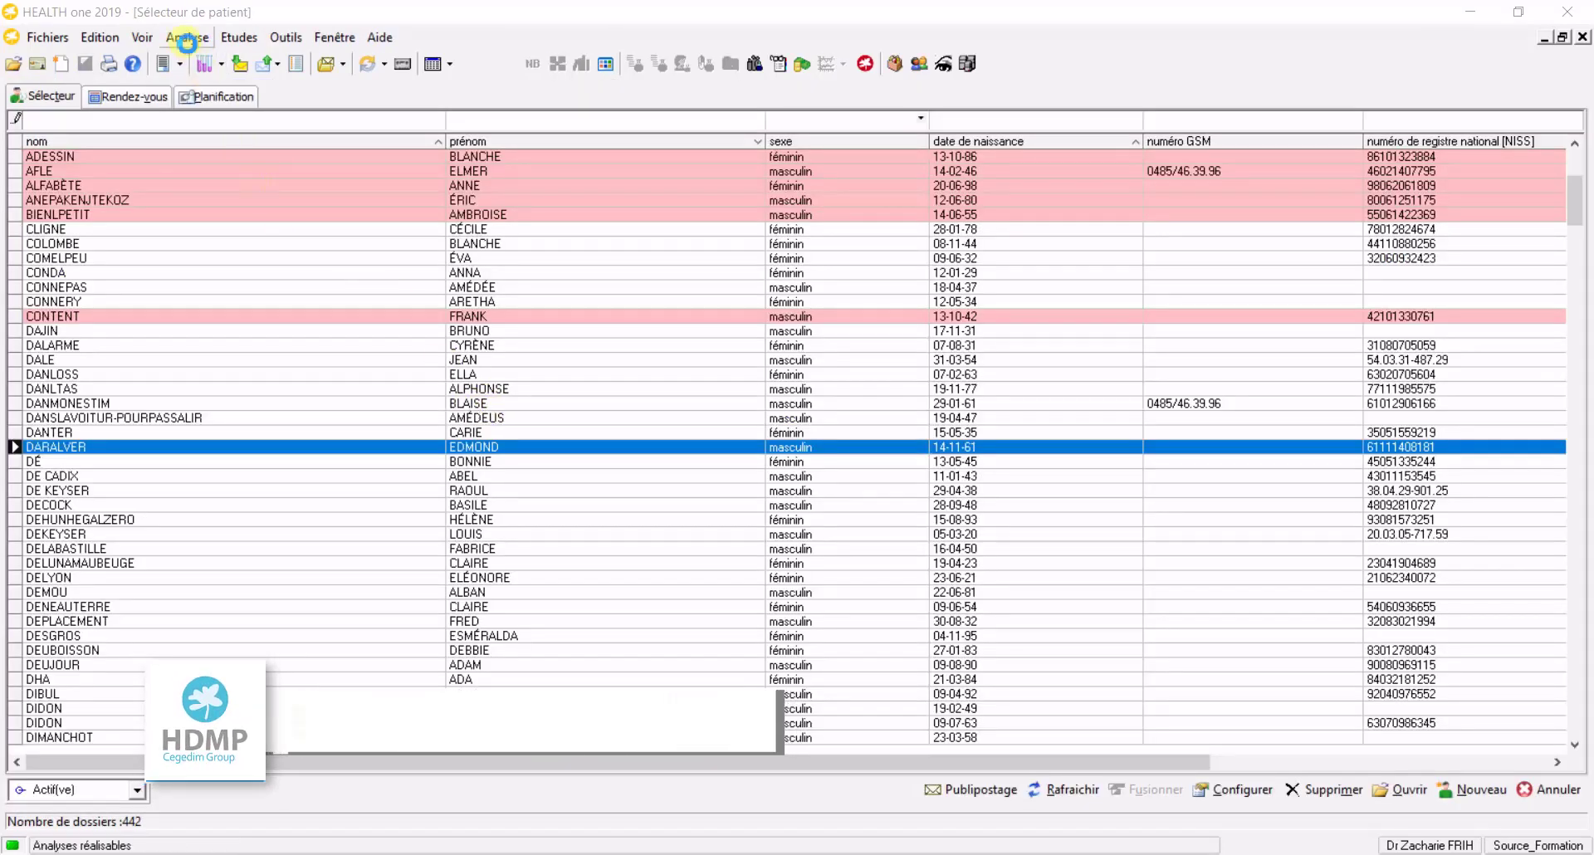
Open Analyse de facturation and list the pending Envoi vers eFact attestations, 45,04 in total
left_click(188, 39)
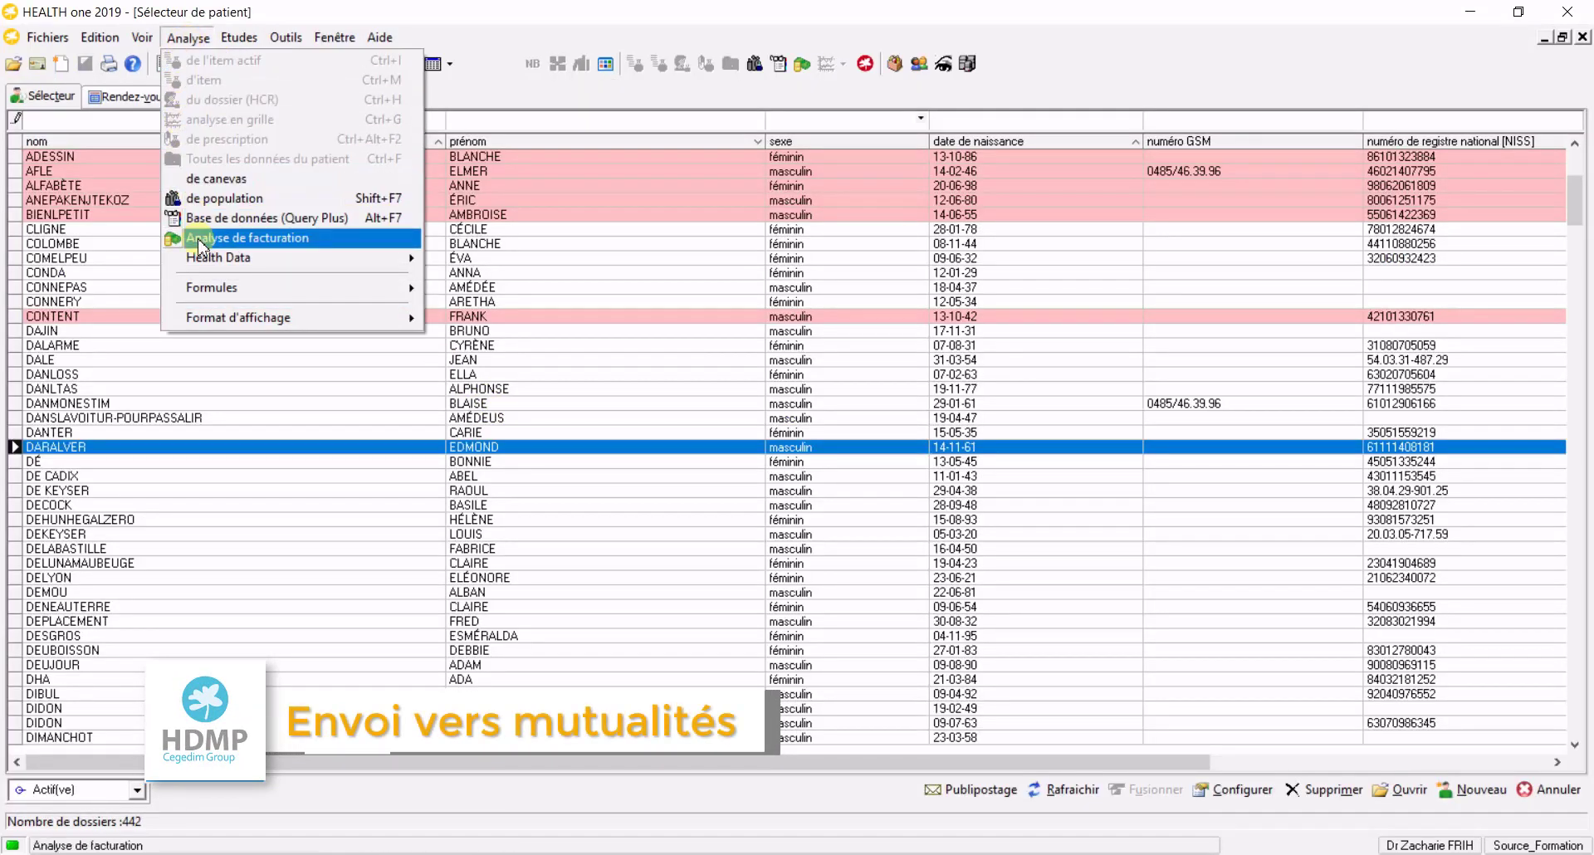
left_click(801, 68)
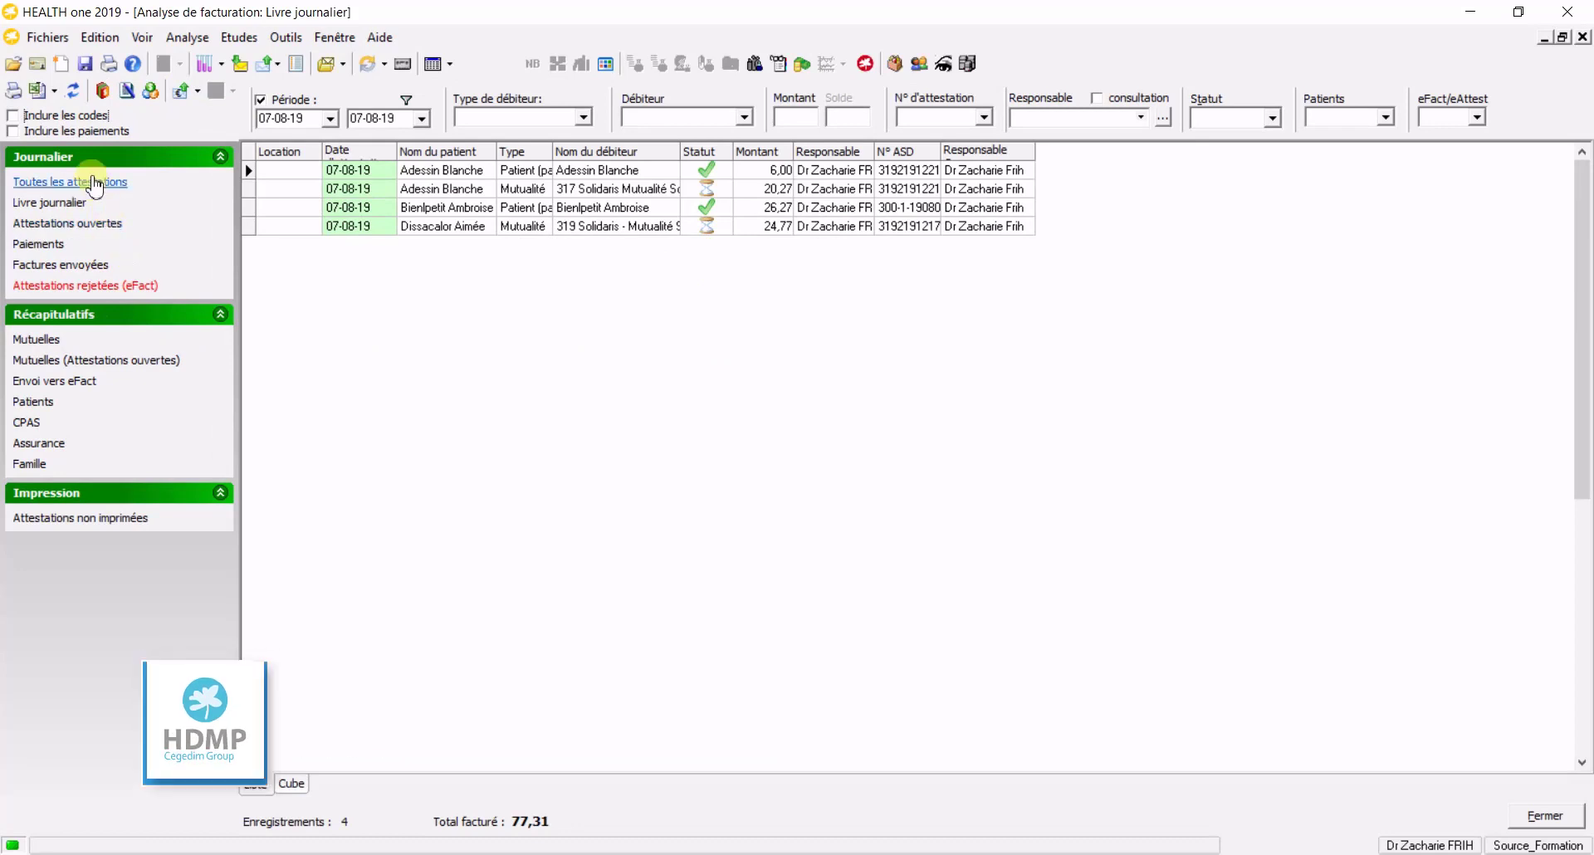
left_click(73, 383)
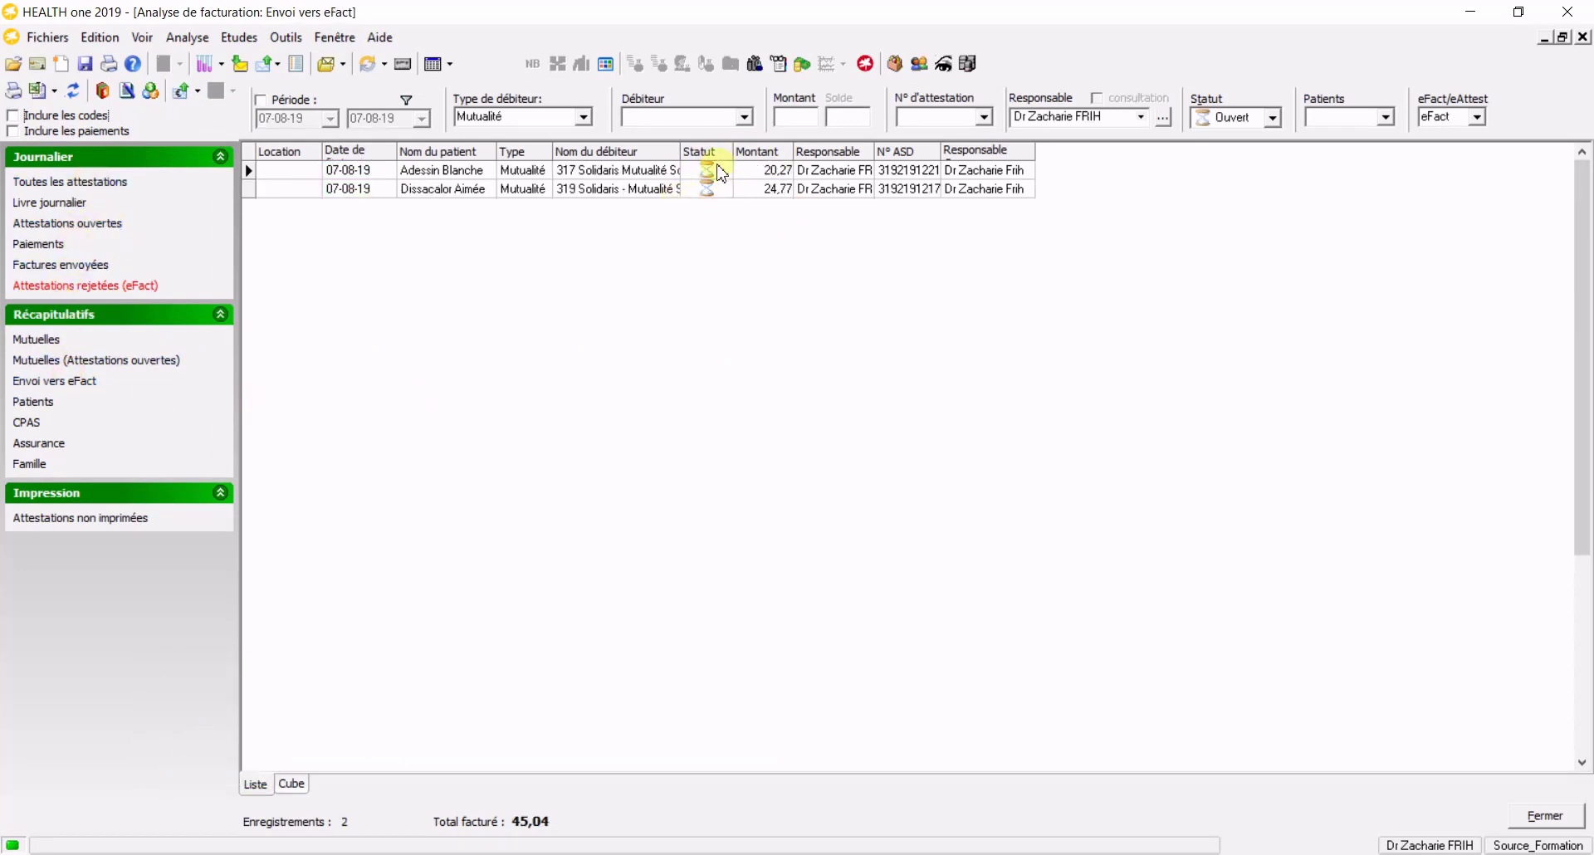
left_click(197, 92)
left_click(198, 92)
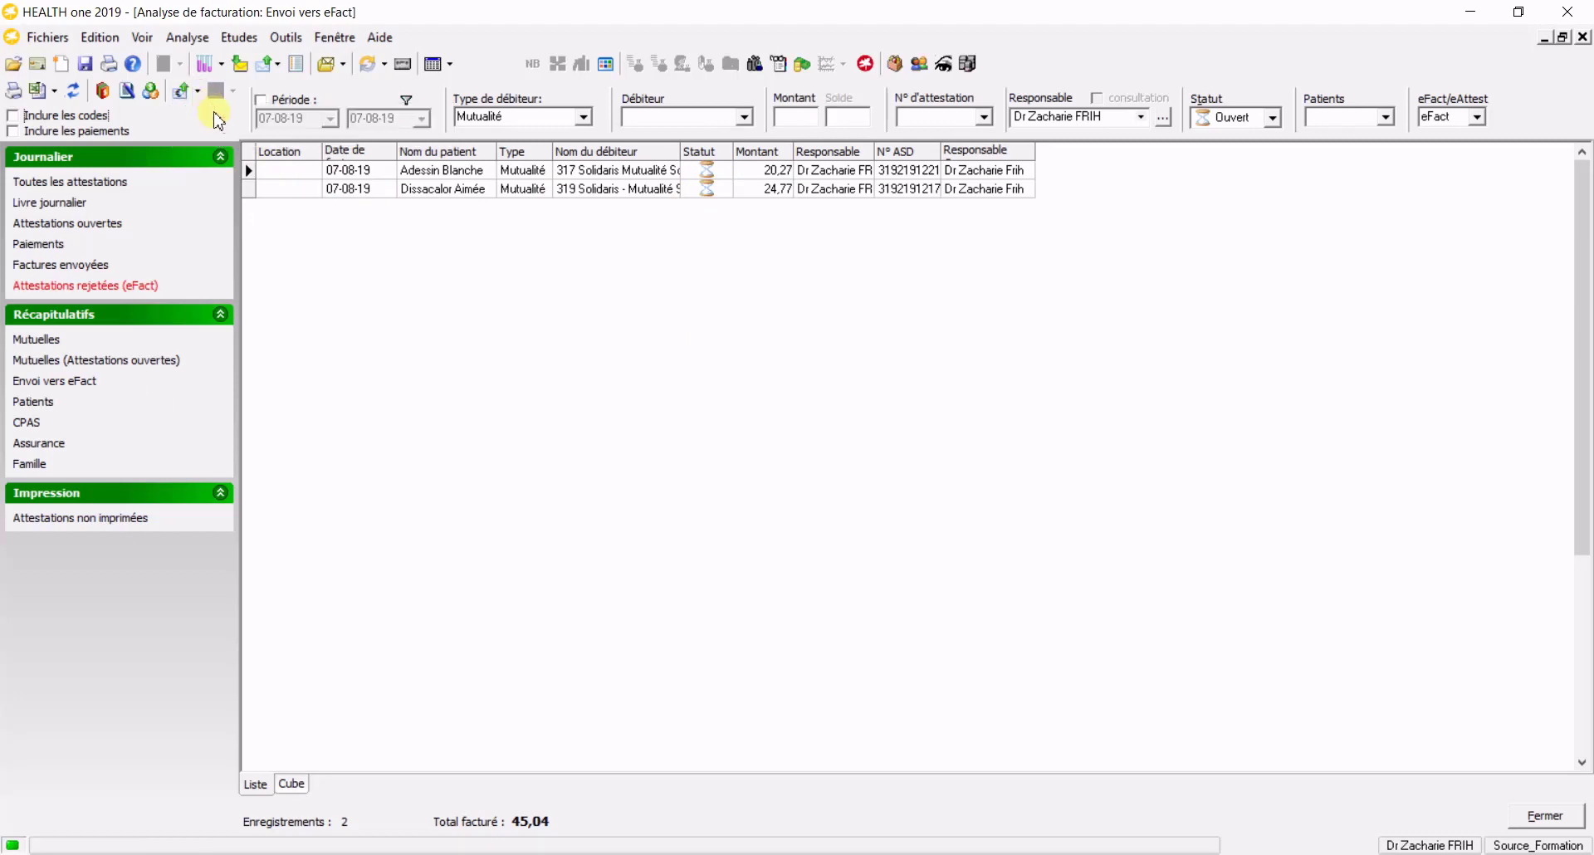
left_click(197, 91)
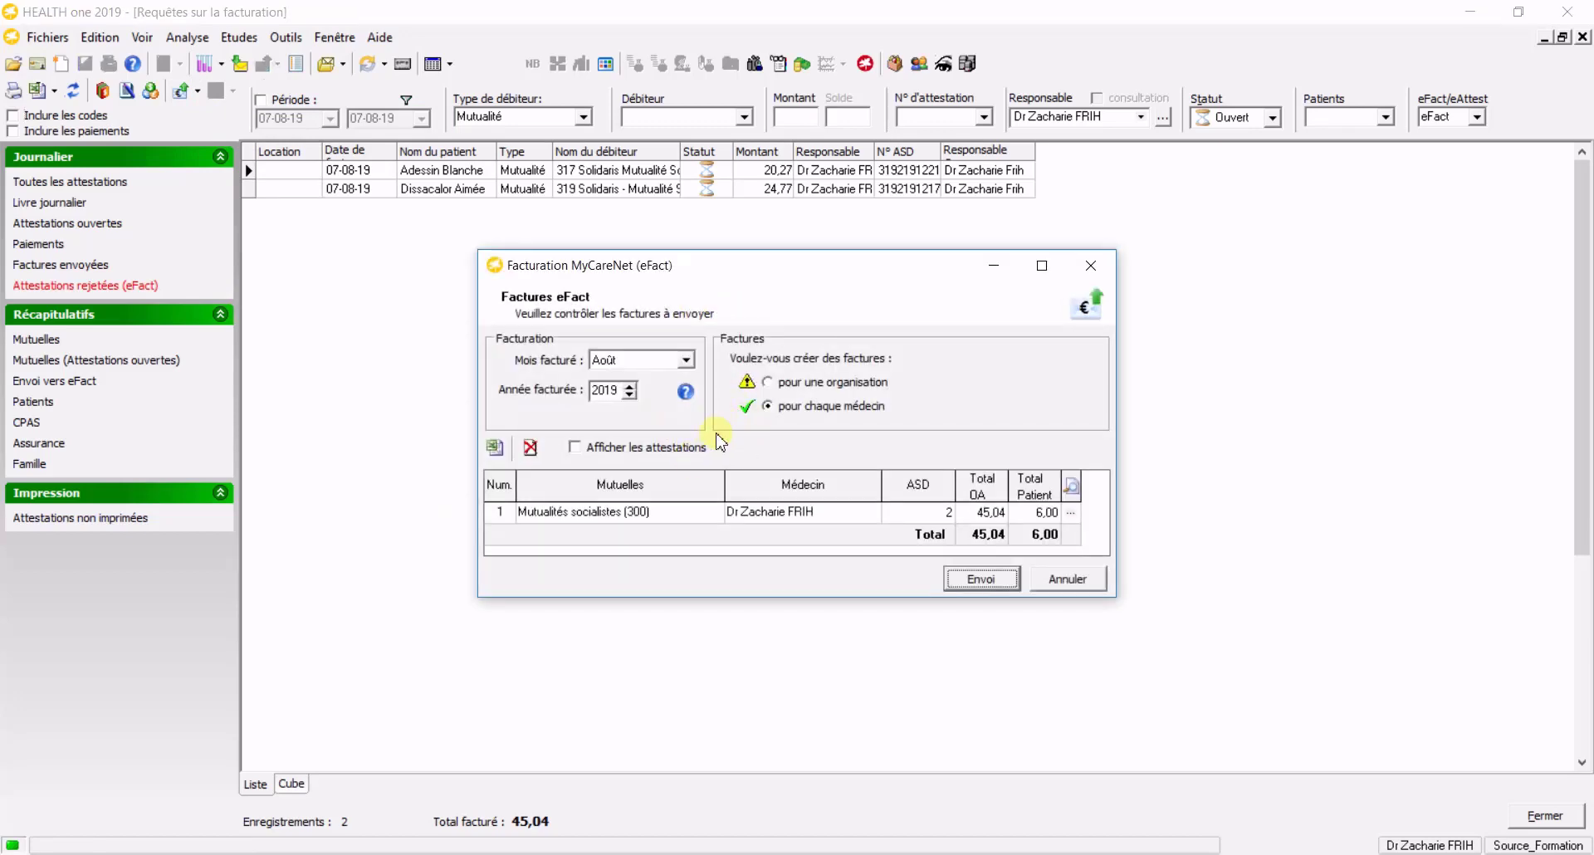
Send the 45,04 invoice to Mutualités socialistes via MyCareNet and view it under Factures envoyées
left_click(766, 406)
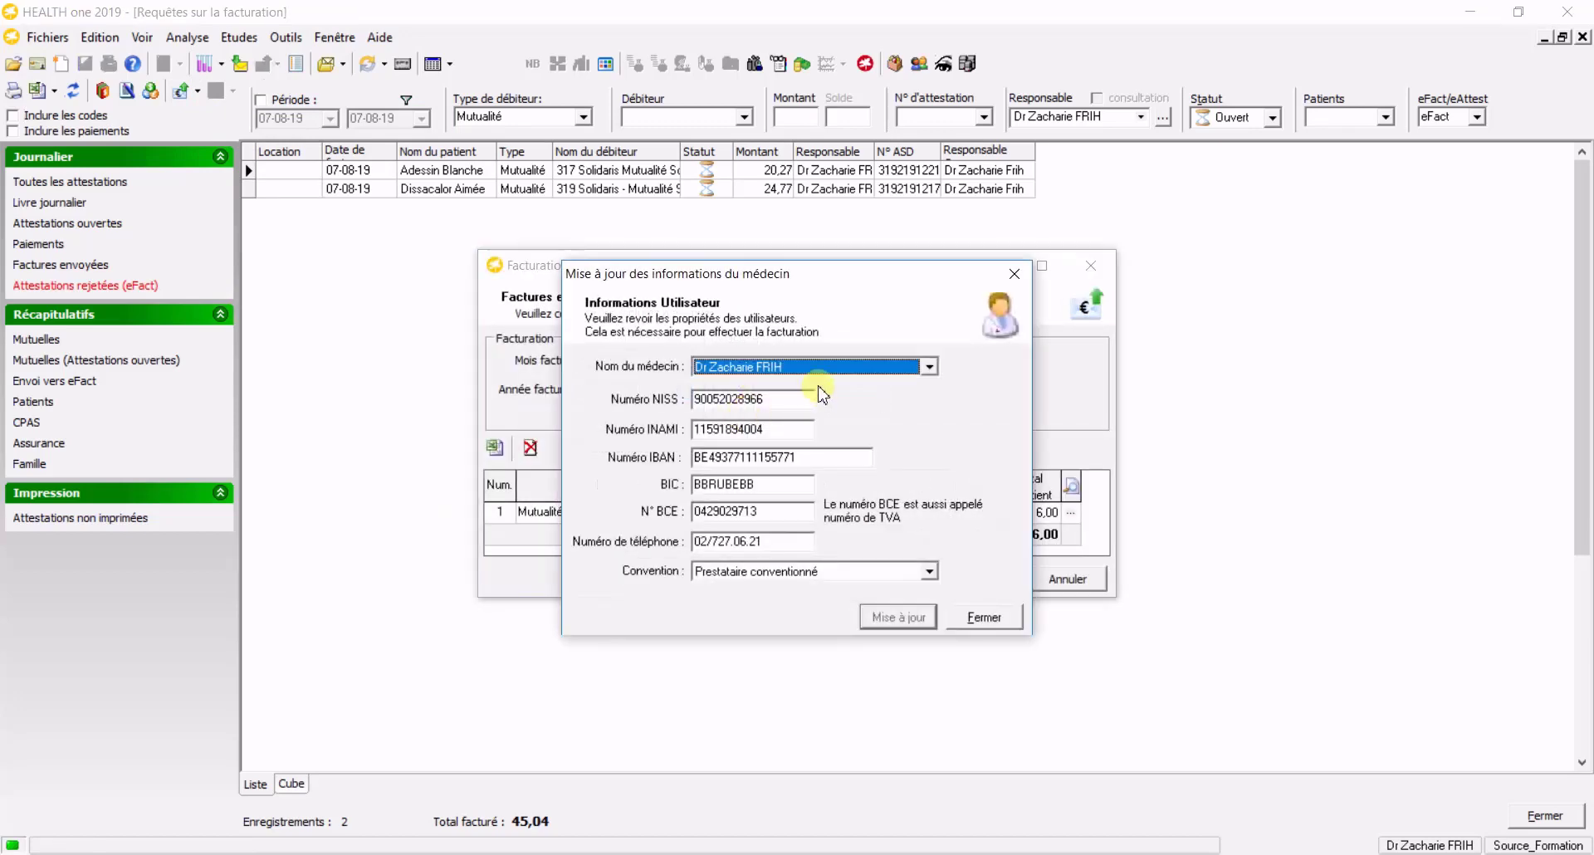
left_click(975, 610)
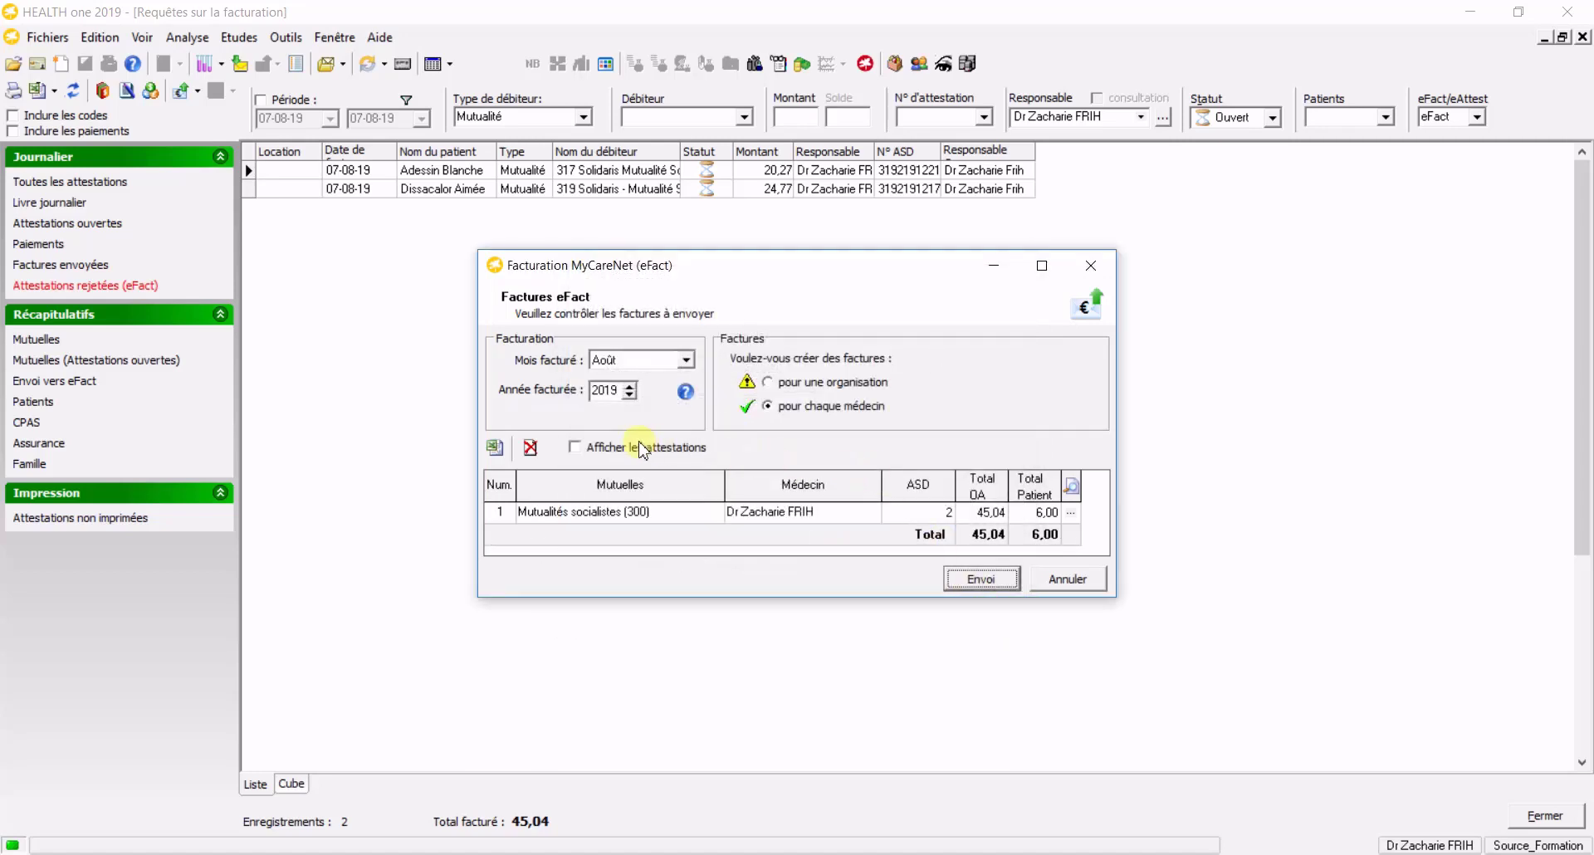
left_click(577, 449)
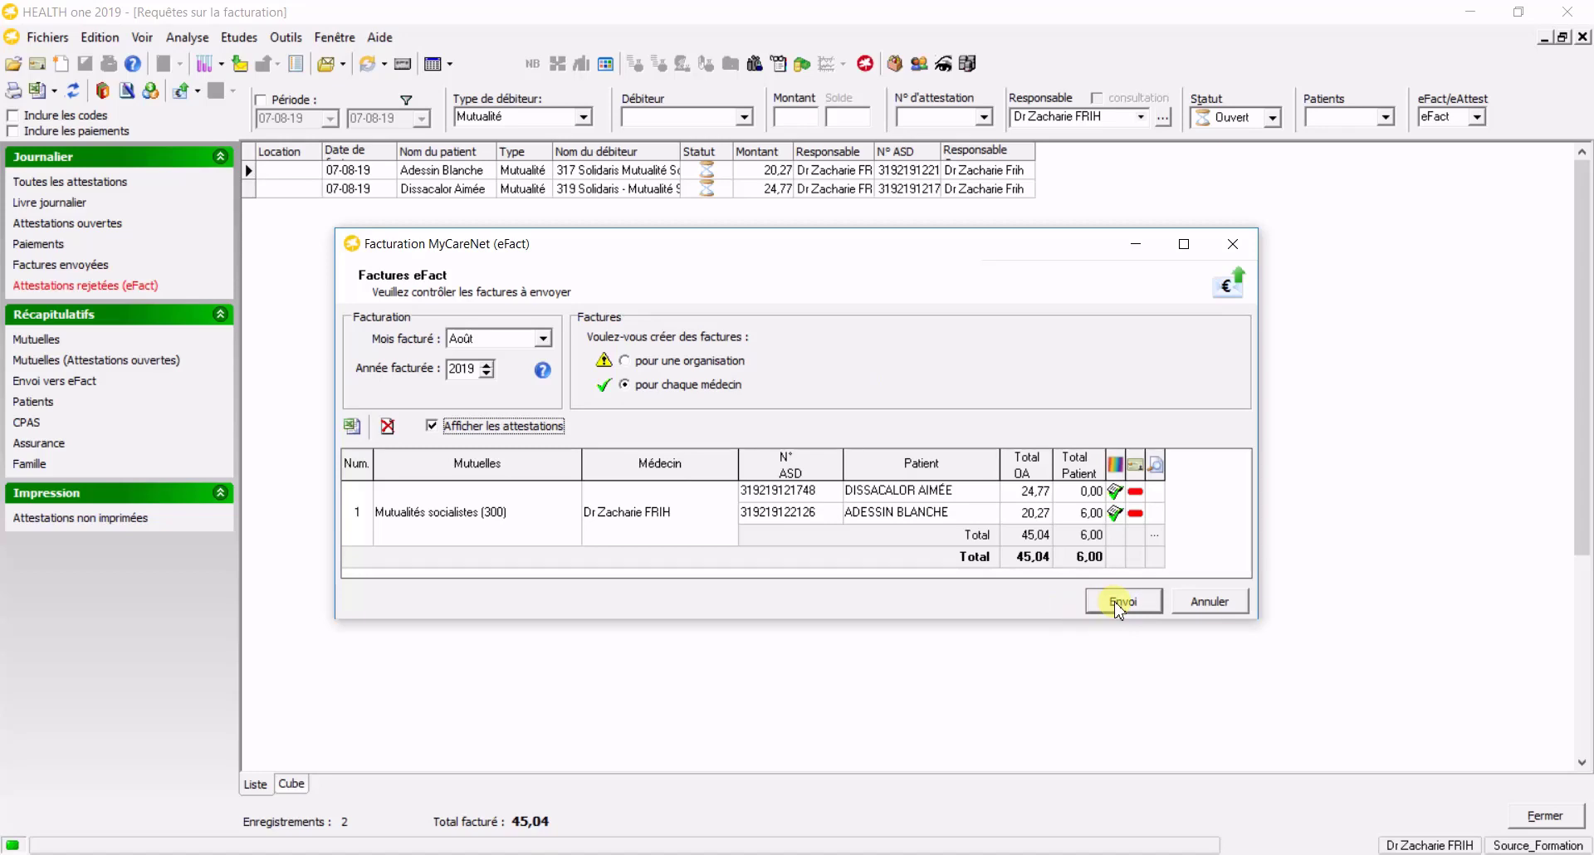
left_click(1120, 603)
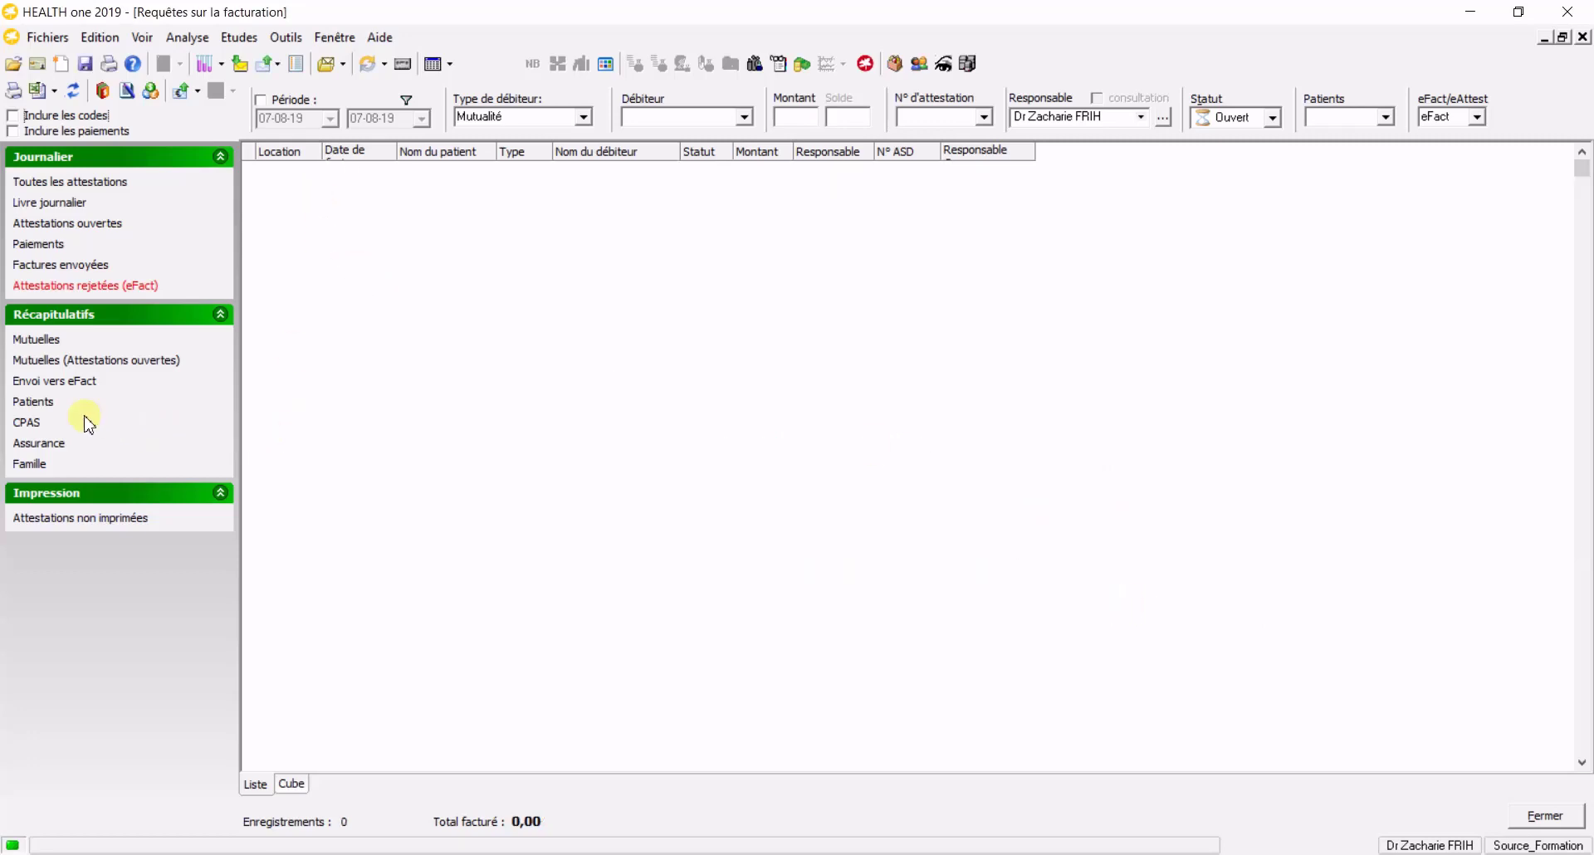
left_click(35, 265)
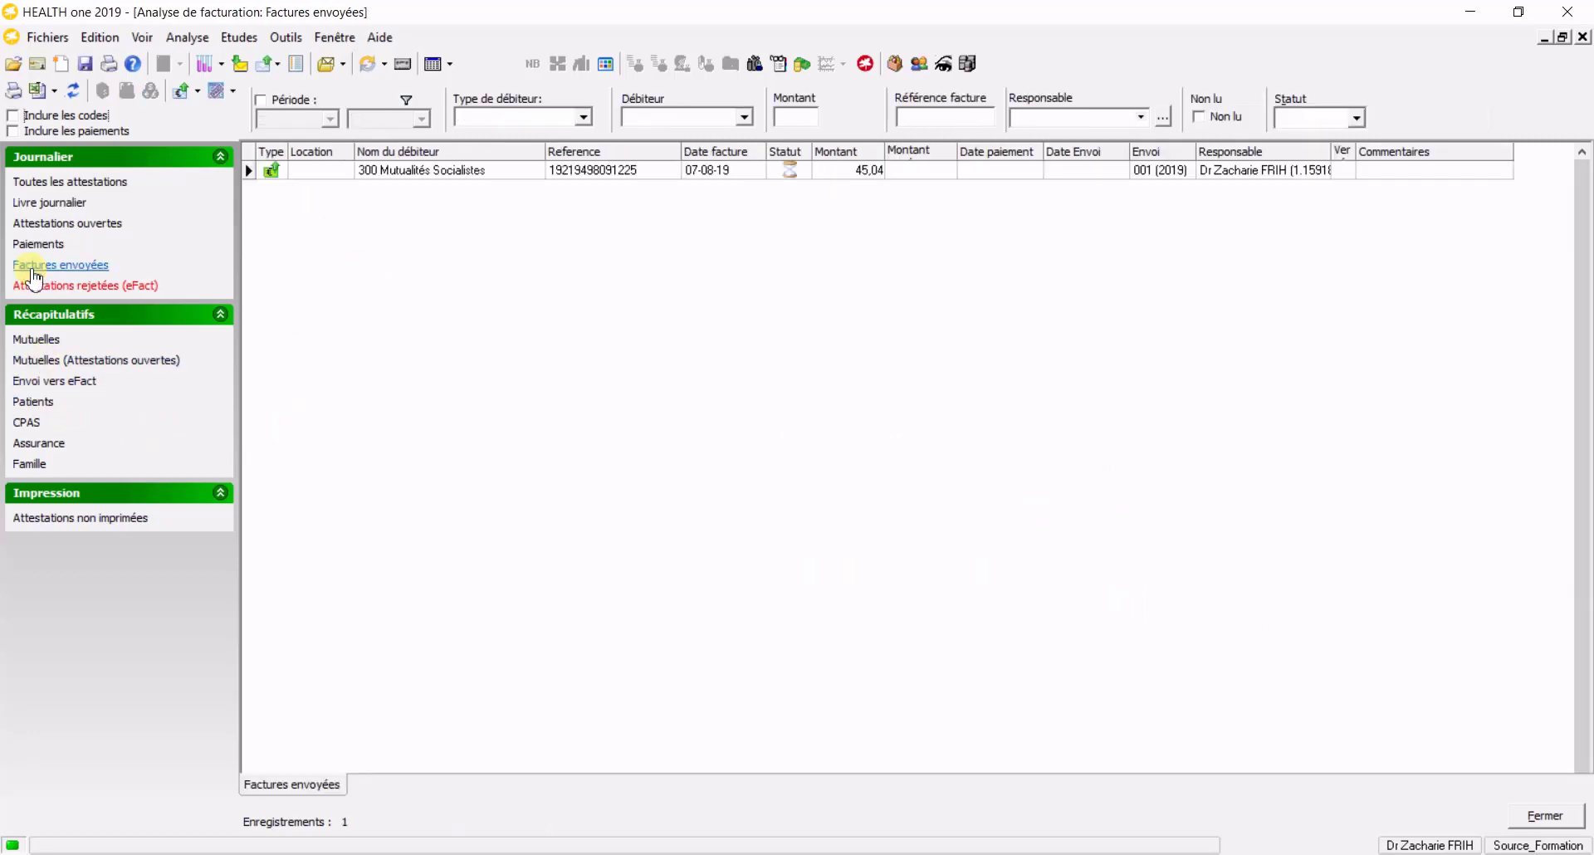